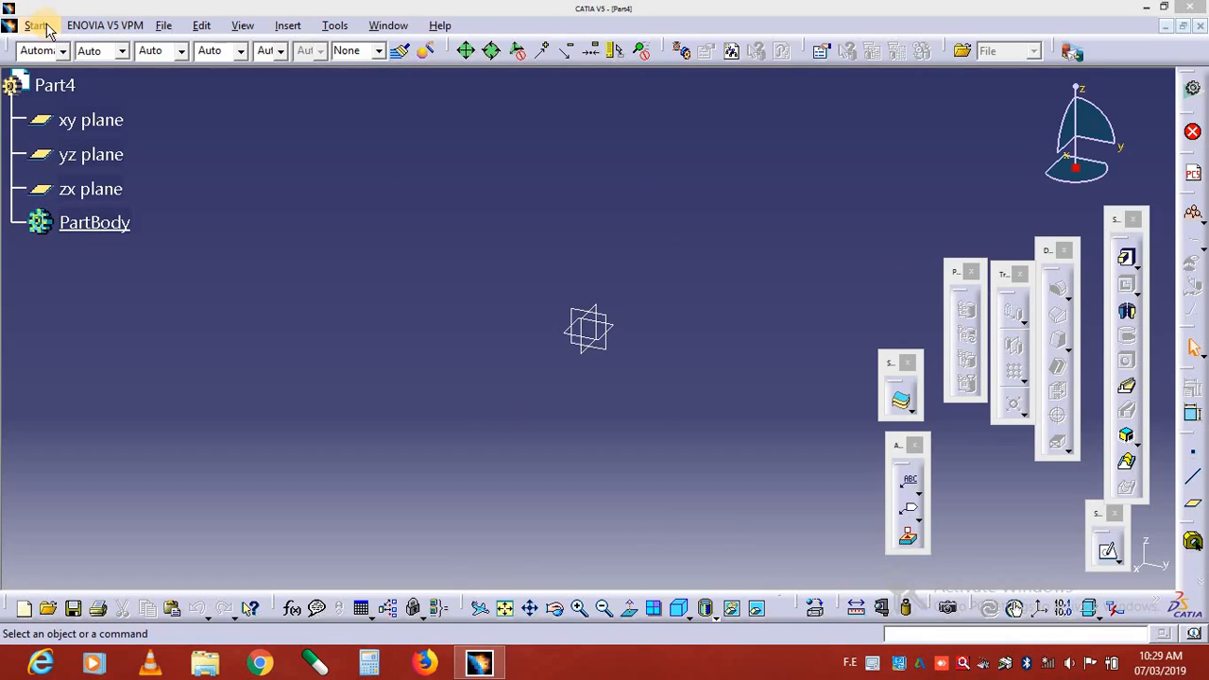
Sketch a circle centred on the origin on the yz plane.
left_click(607, 329)
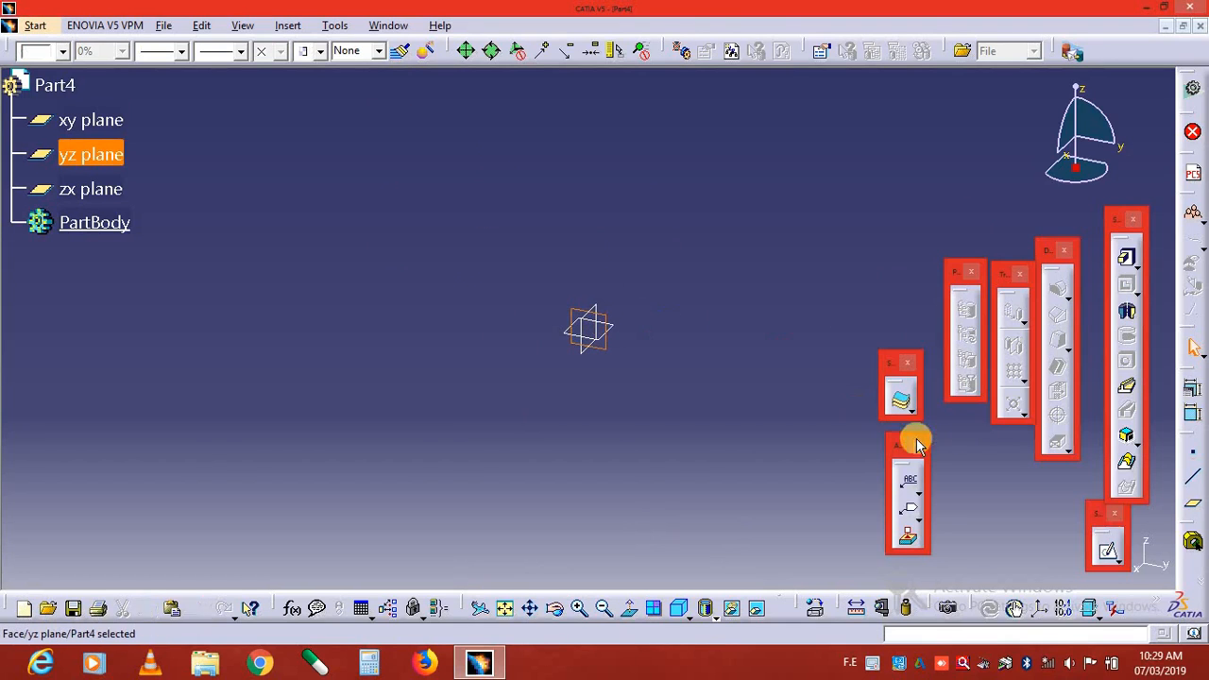
left_click(1110, 557)
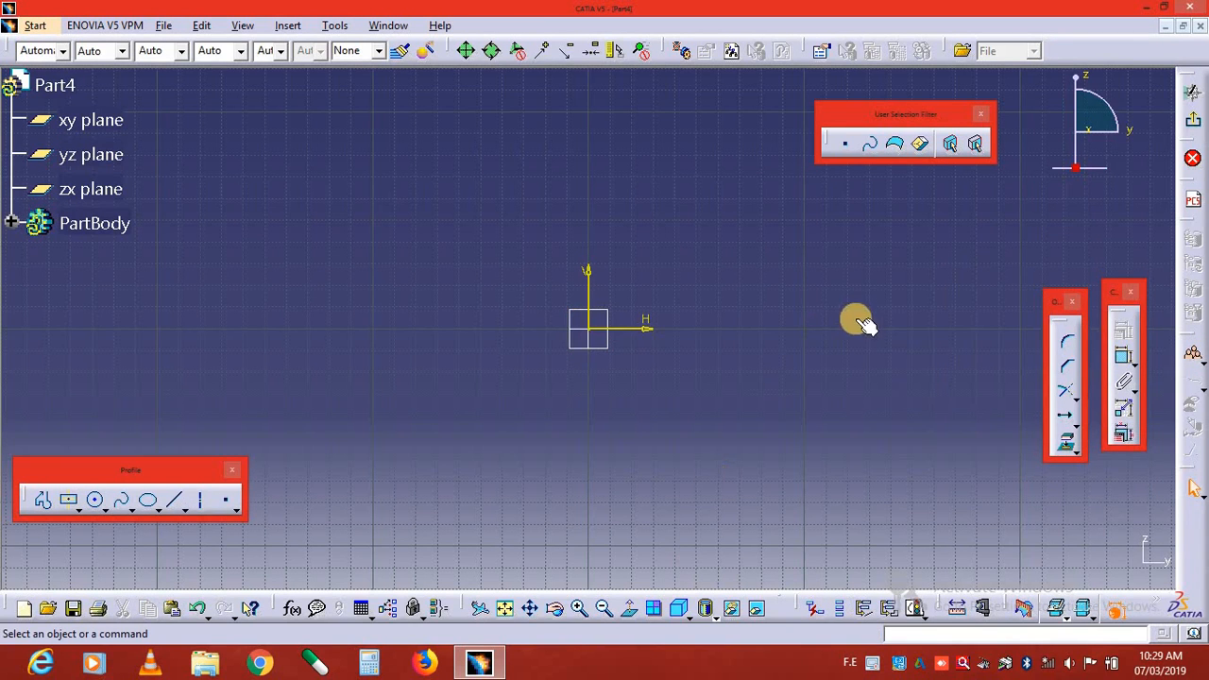
left_click(95, 501)
left_click(587, 328)
left_click(698, 247)
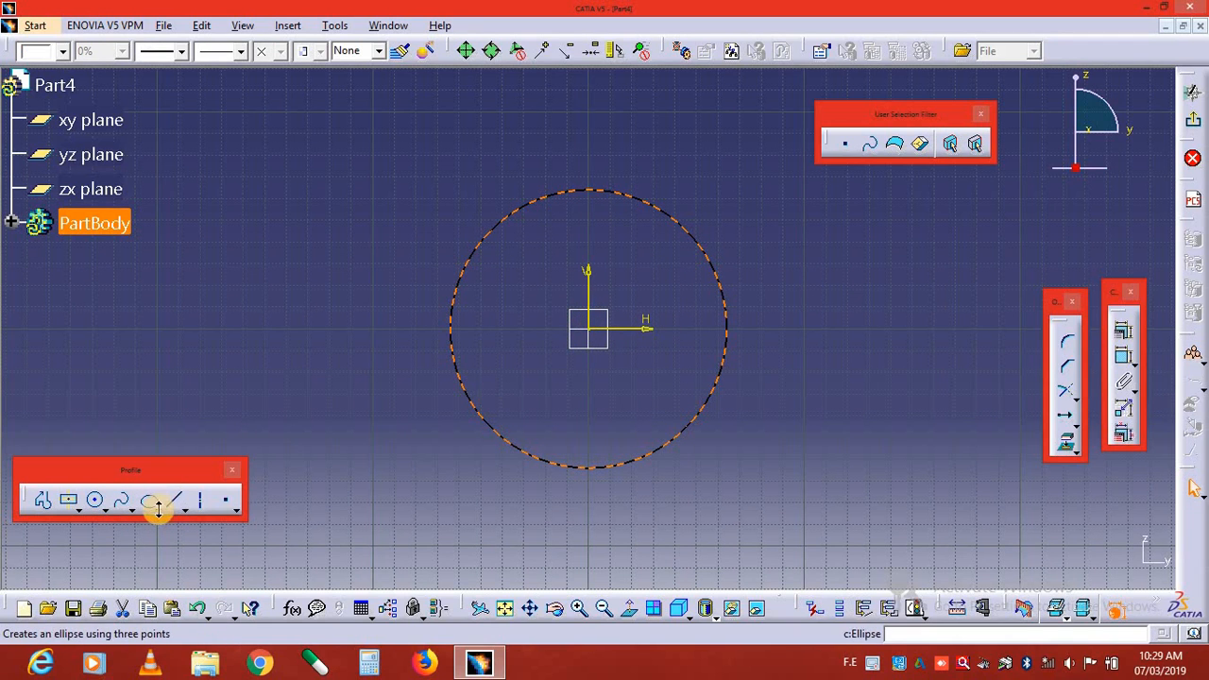
Draw a separate, slightly rotated hexagon beside the circle on its negative H side and exit the sketch.
left_click(157, 510)
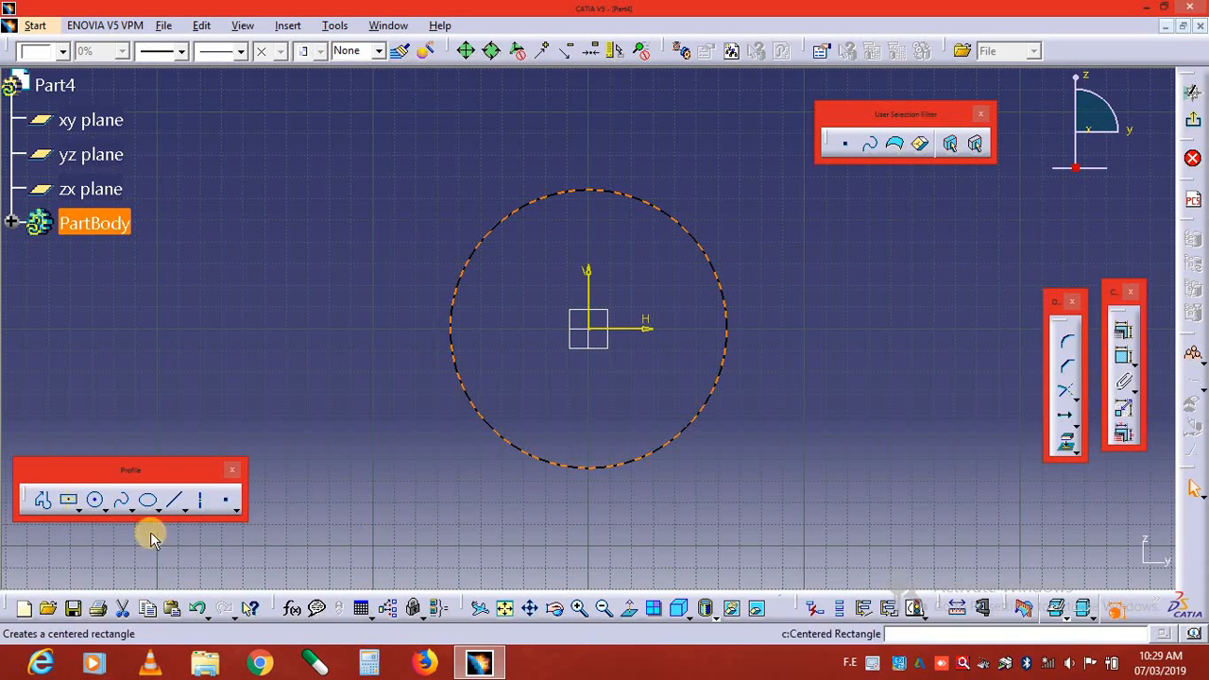
left_click(78, 508)
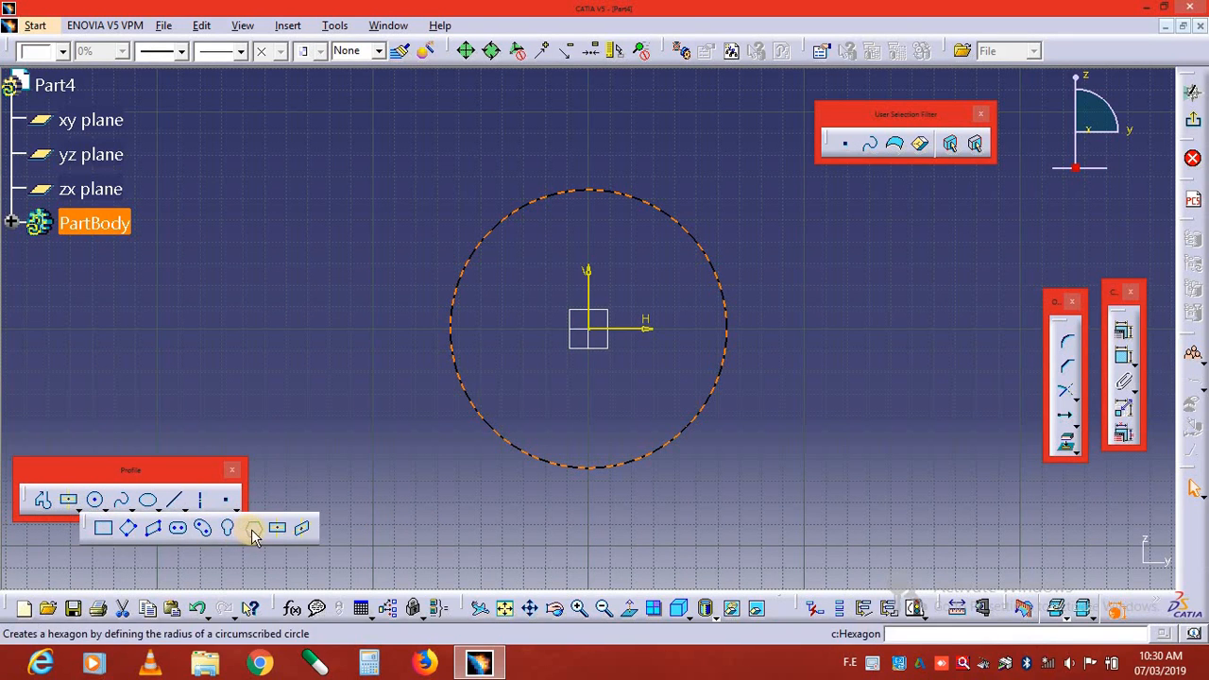
left_click(242, 310)
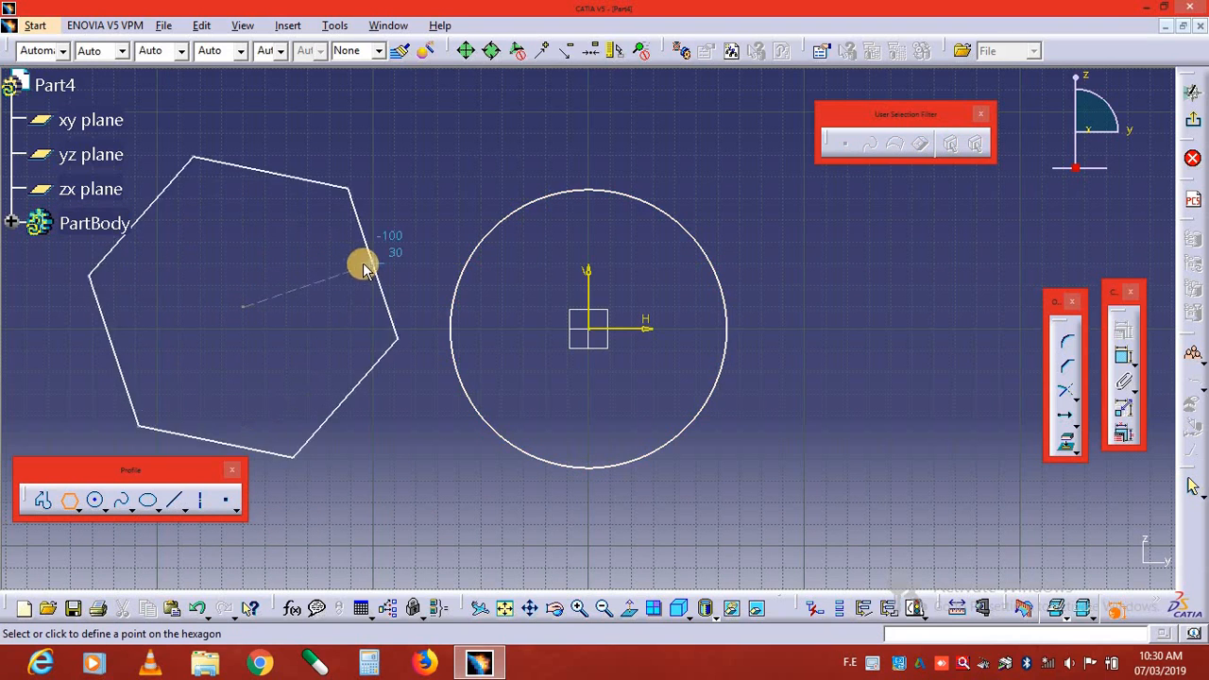
left_click(337, 271)
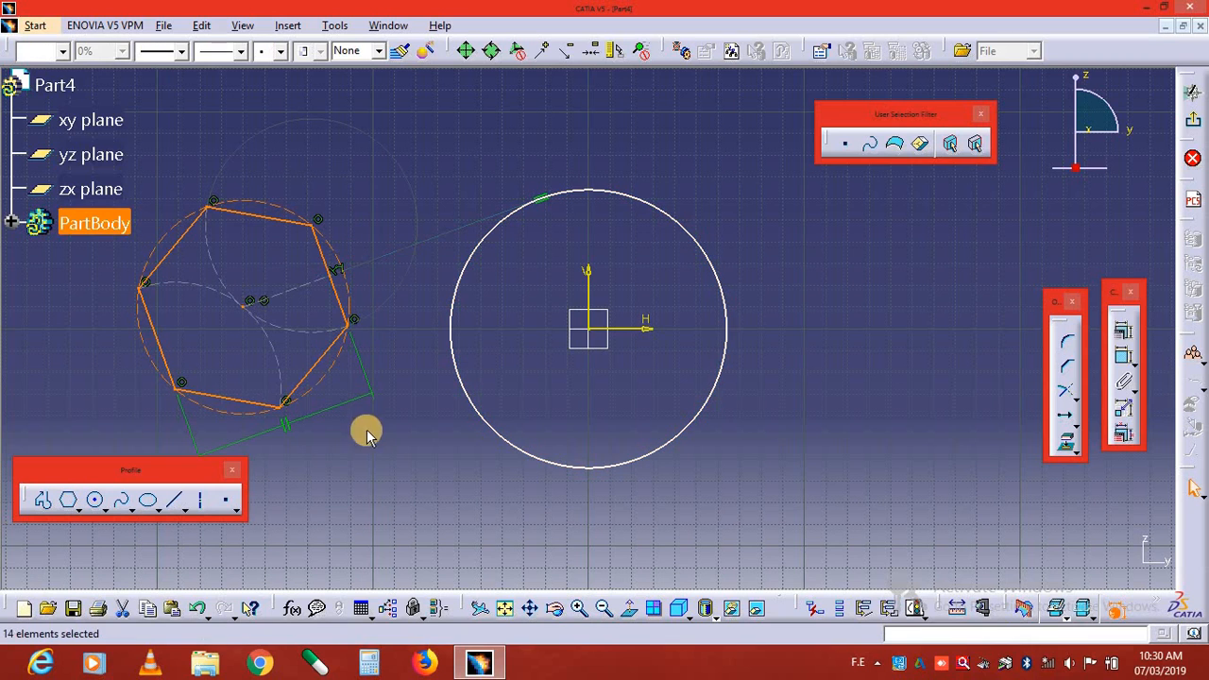
left_click(419, 515)
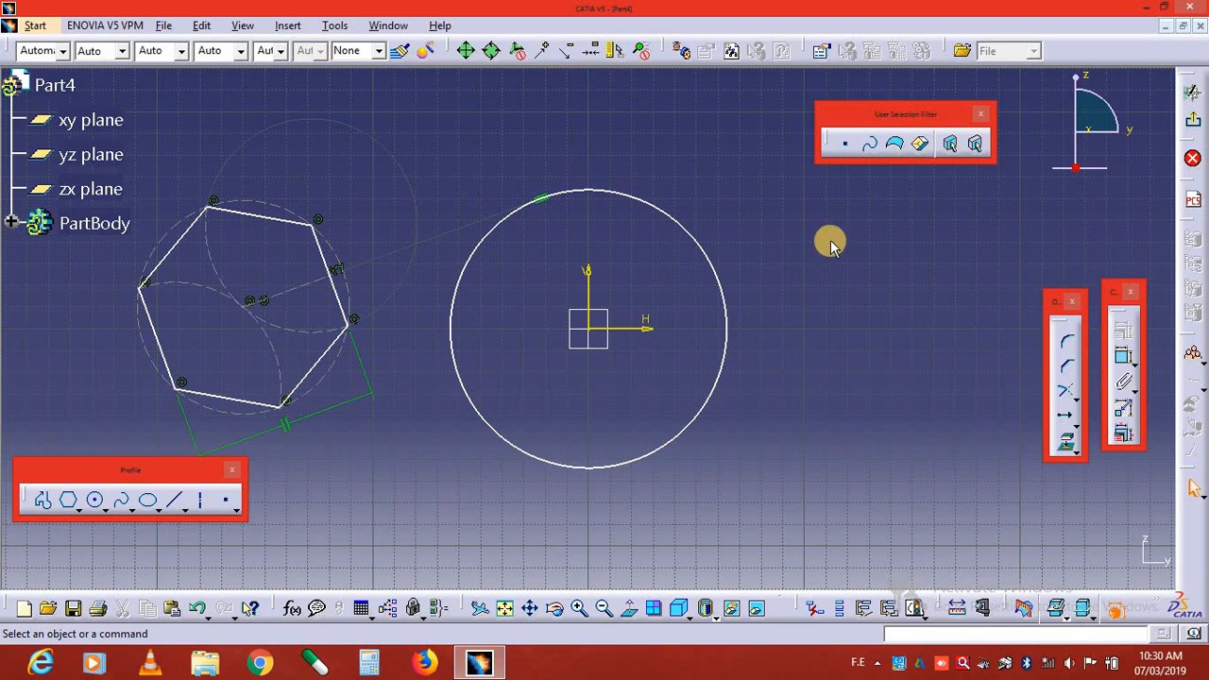
left_click(1193, 120)
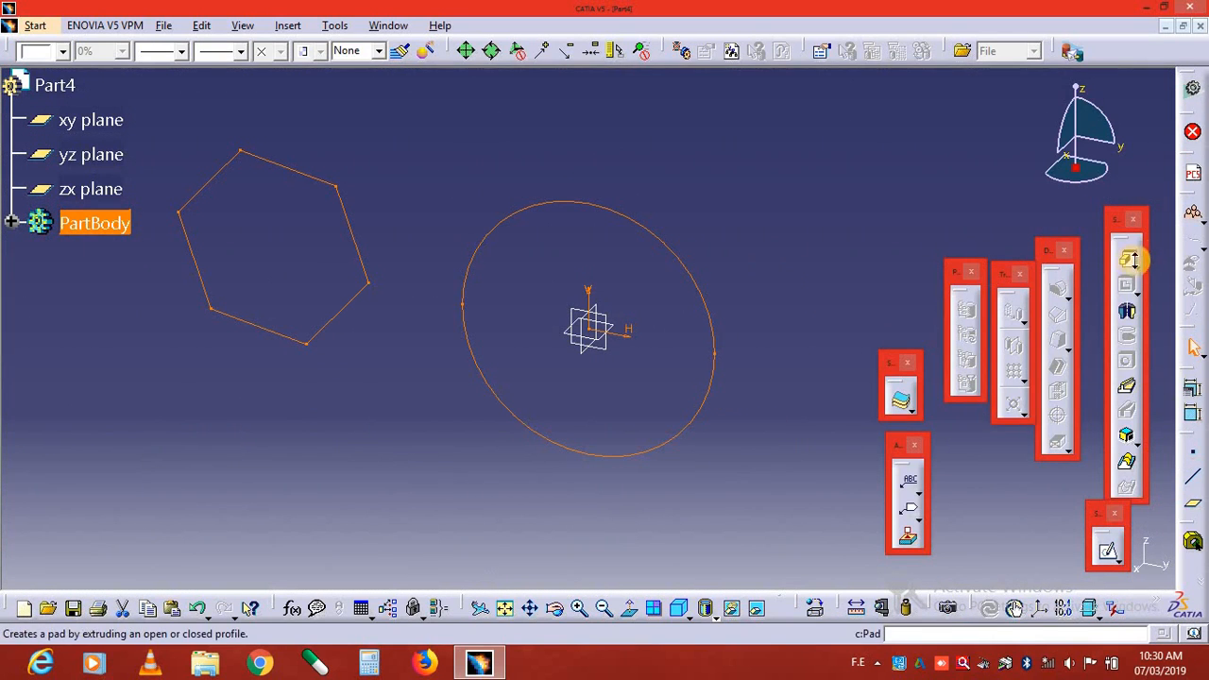
Extrude the hexagon and circle together as a Multi-Pad, giving each domain a length of 50 mm.
left_click(1138, 267)
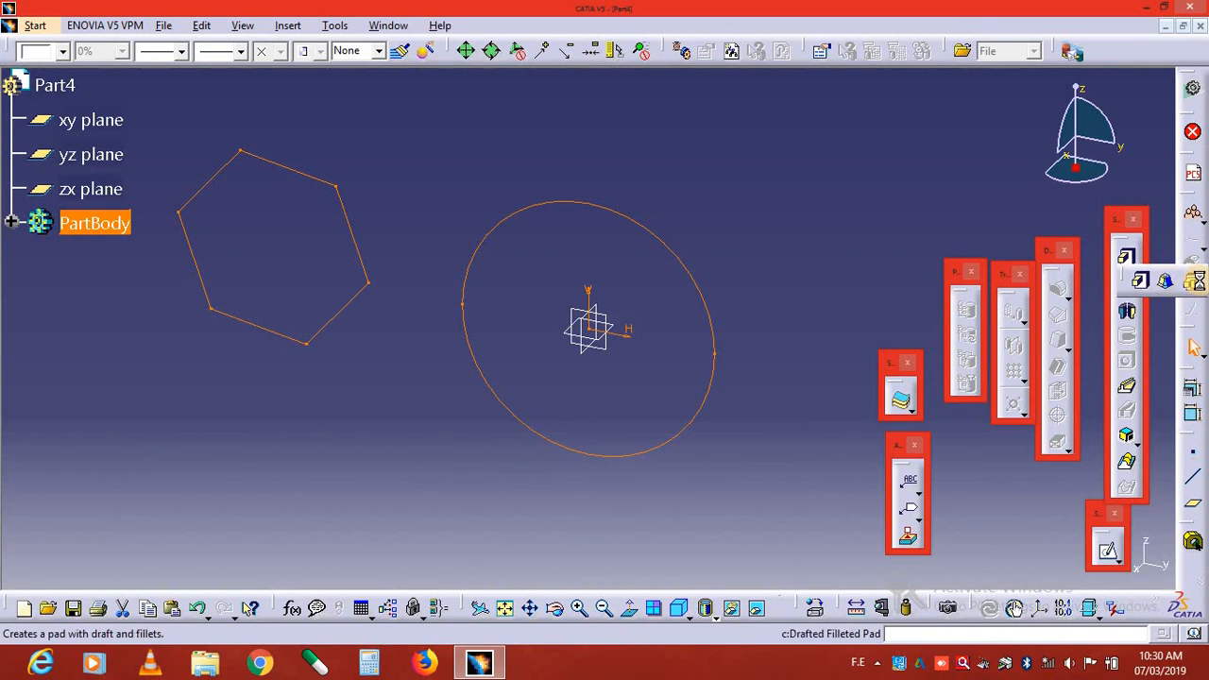
left_click(1196, 281)
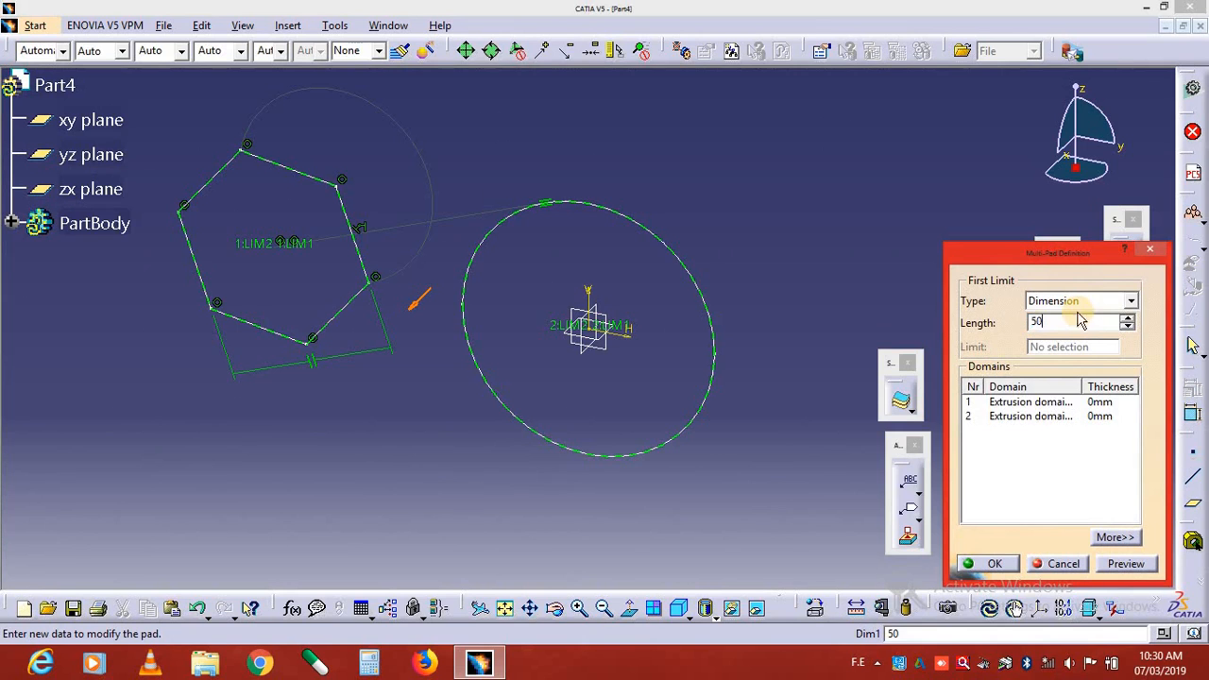
left_click(1001, 403)
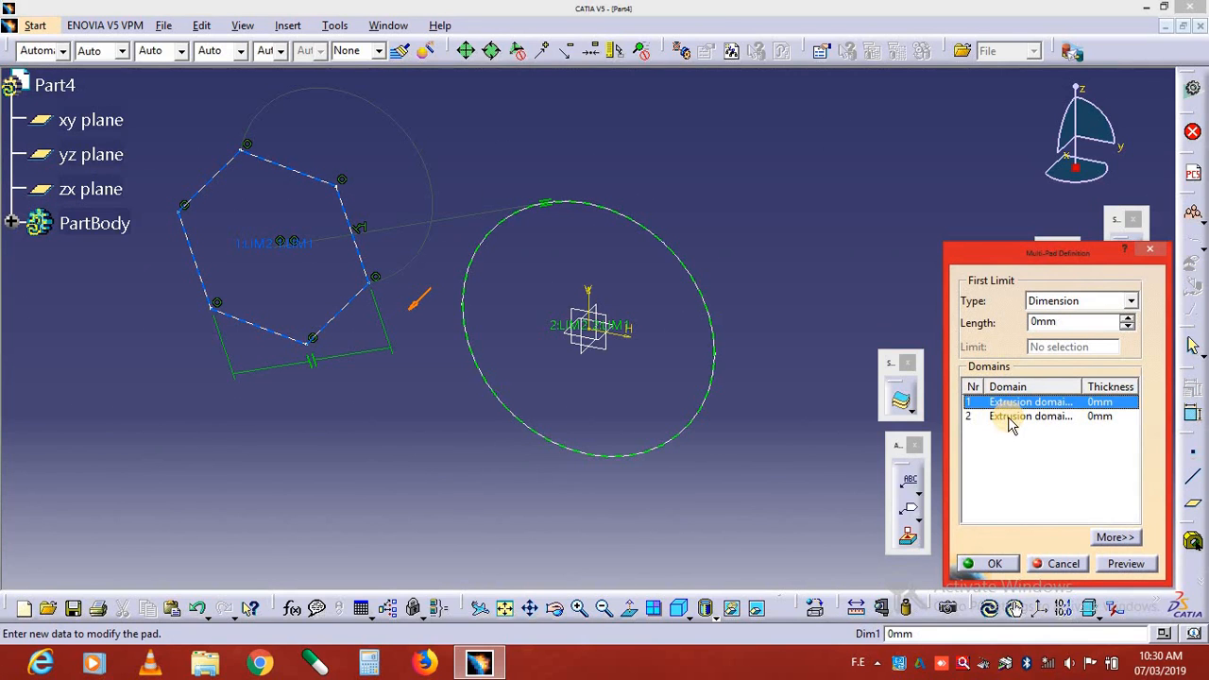
left_click(1055, 325)
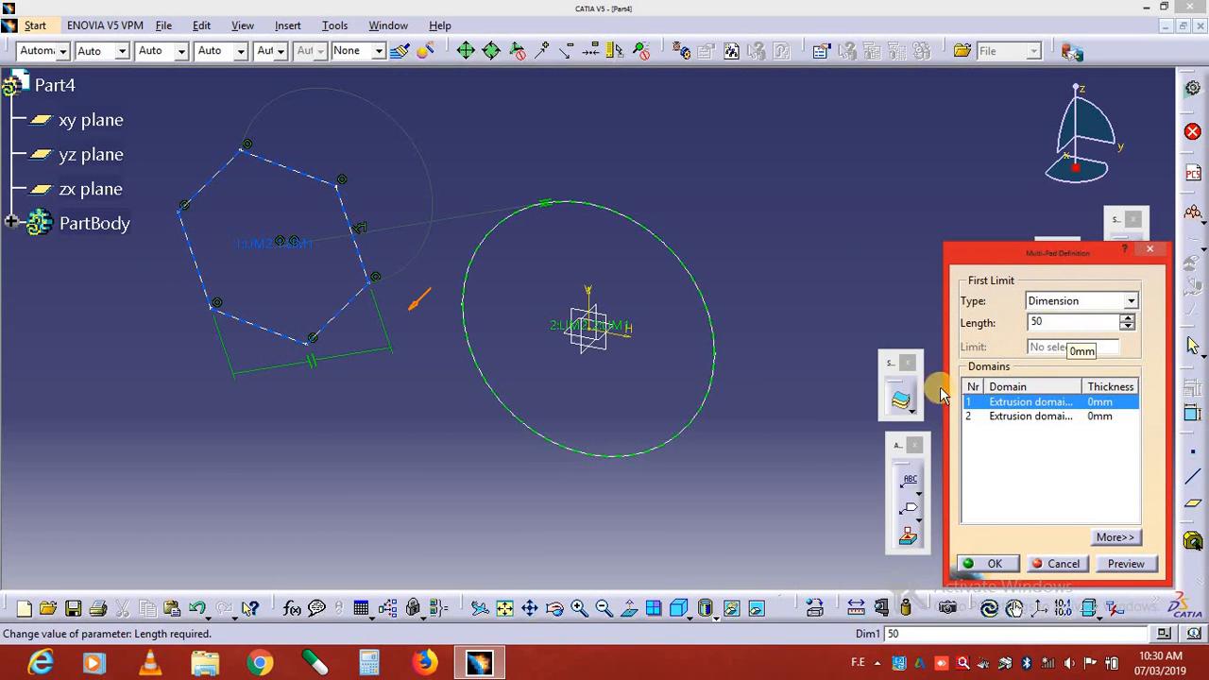
left_click(1009, 404)
left_click(1016, 416)
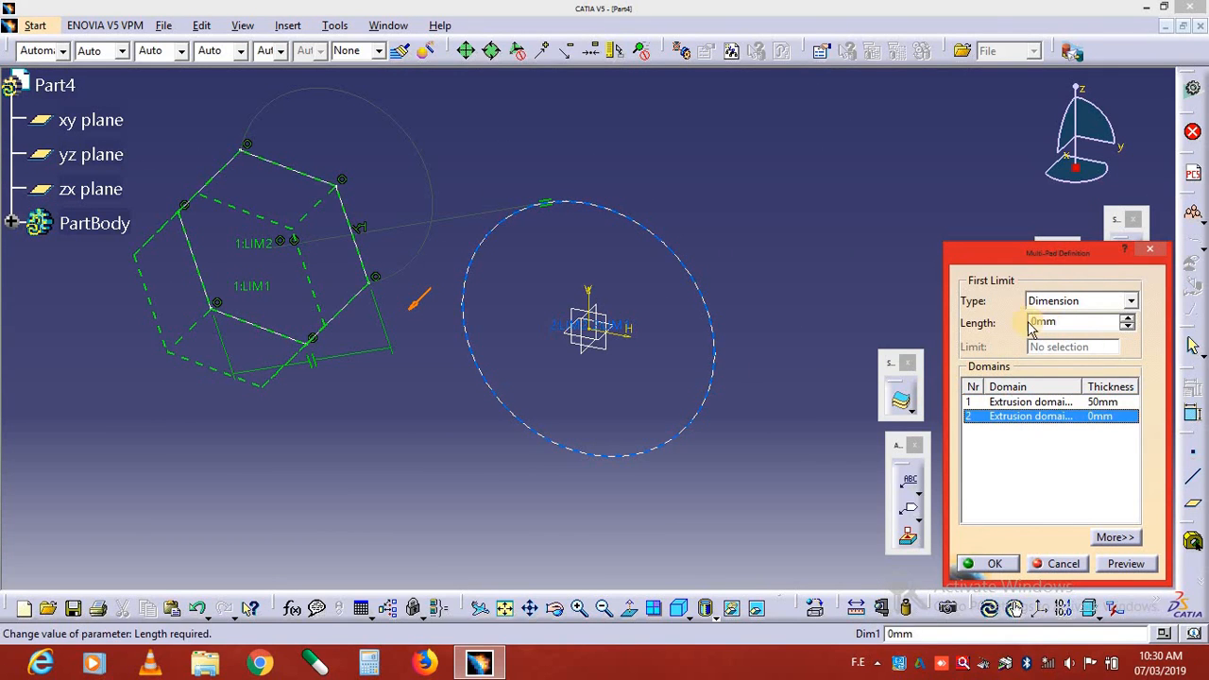
type("50")
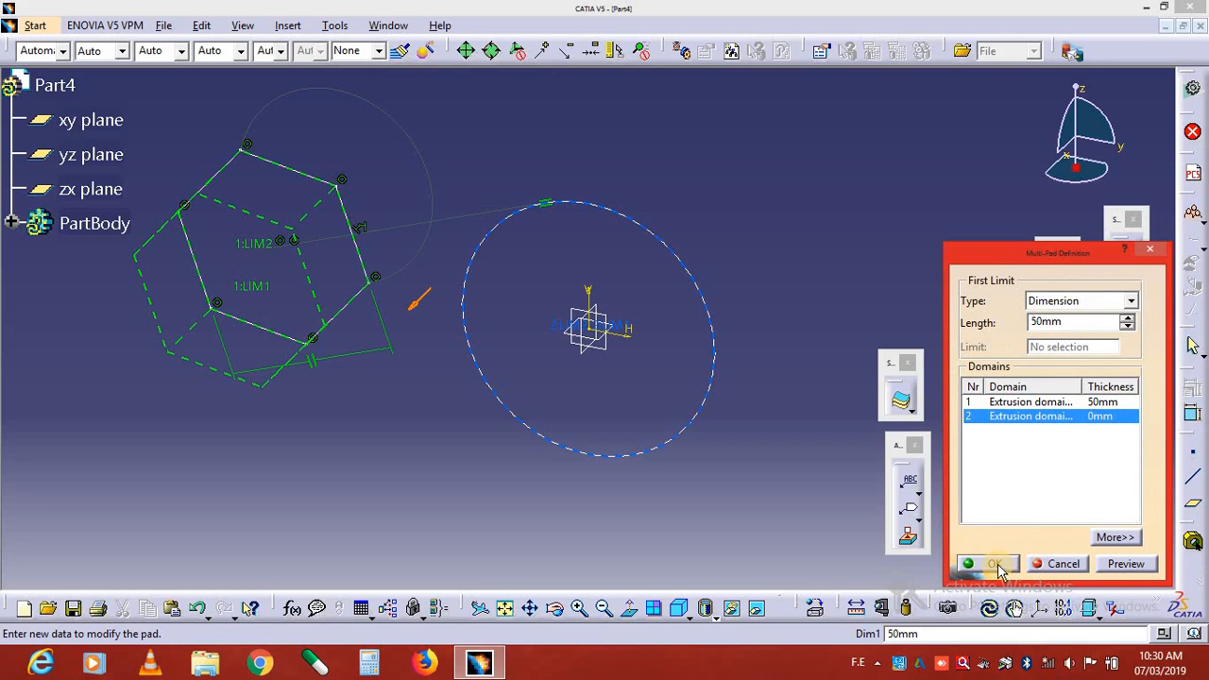
left_click(1129, 564)
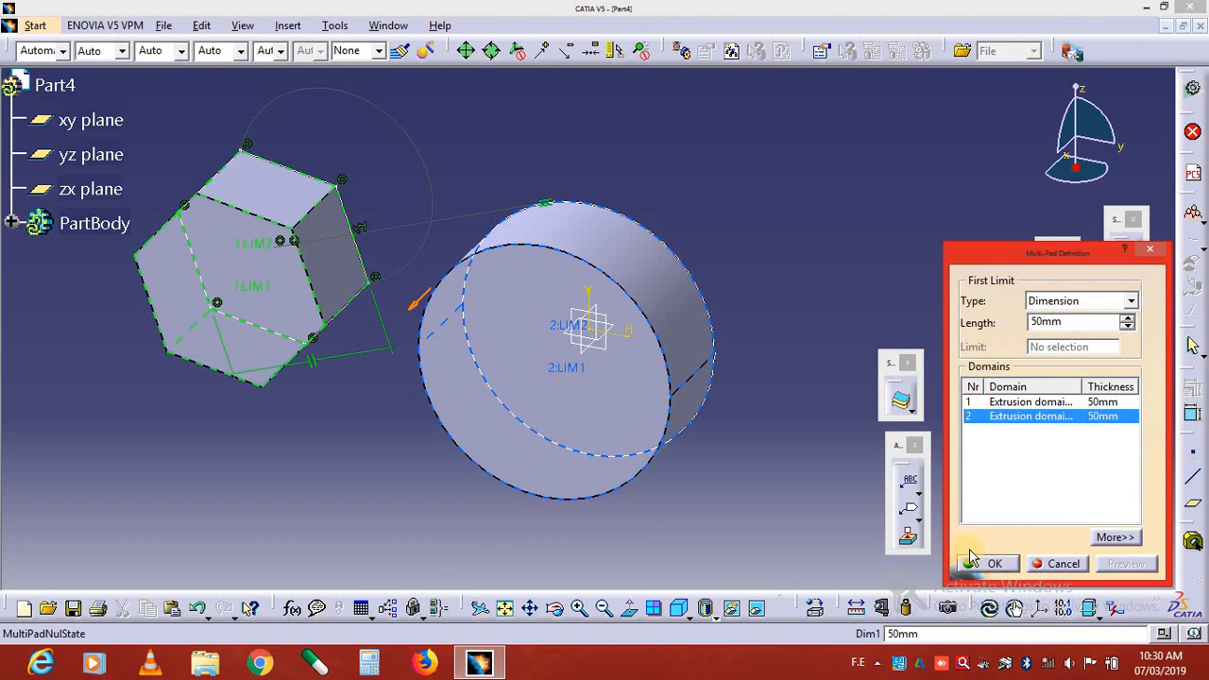
left_click(995, 560)
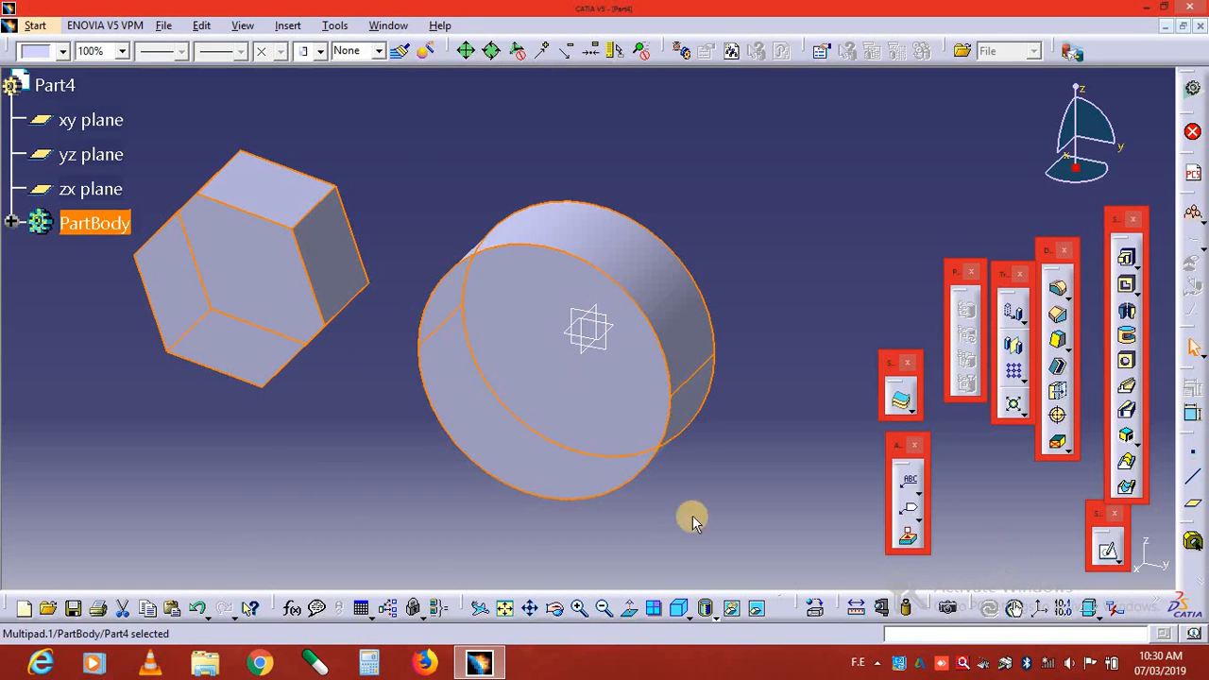
Sketch a closed, hook-shaped spline around the centre of the cylinder's front face and exit the sketch.
left_click(1128, 288)
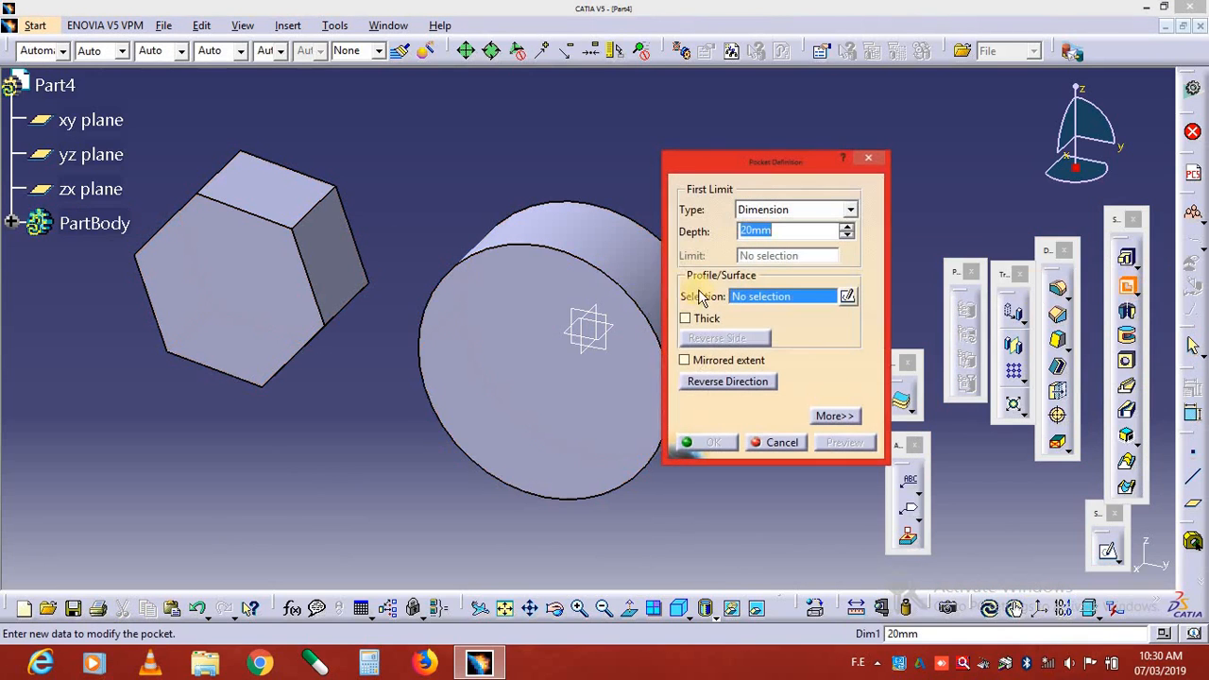
left_click(870, 157)
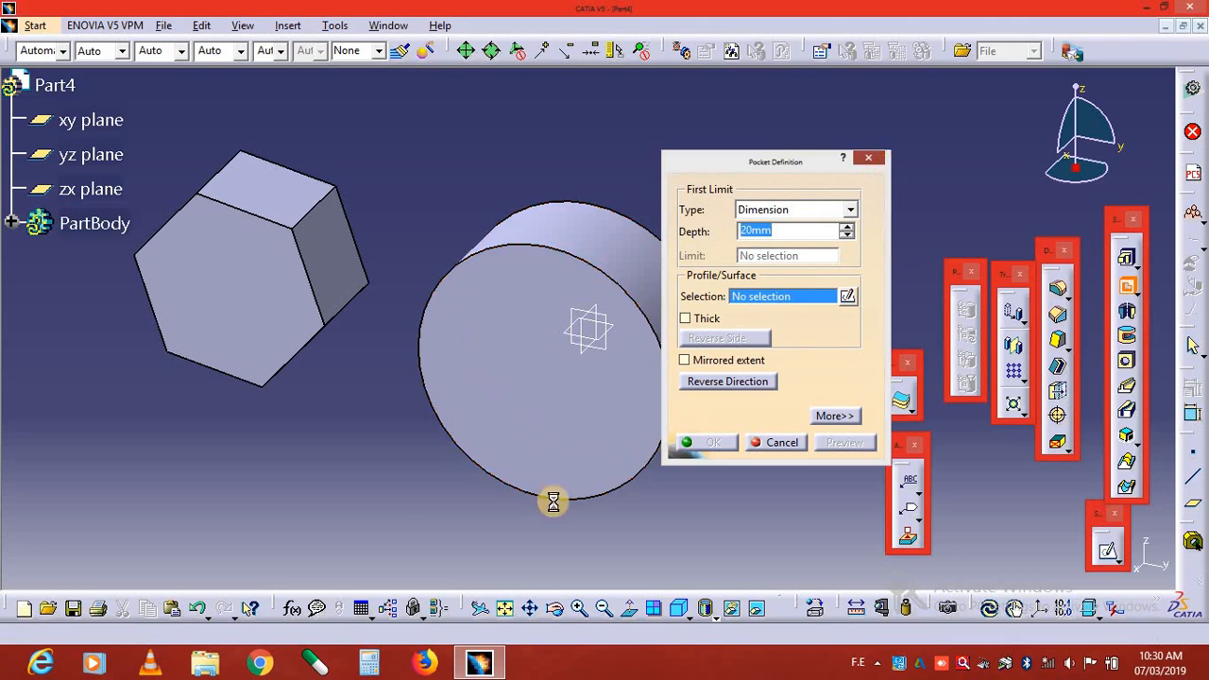
left_click(559, 393)
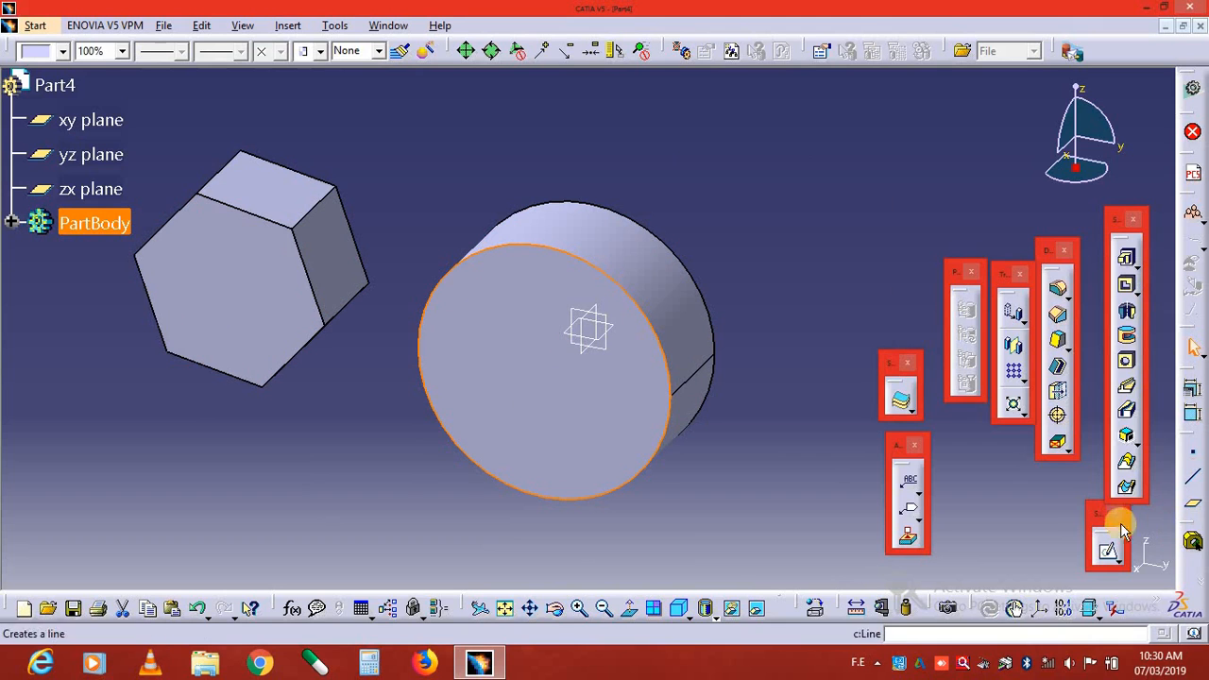
left_click(1109, 555)
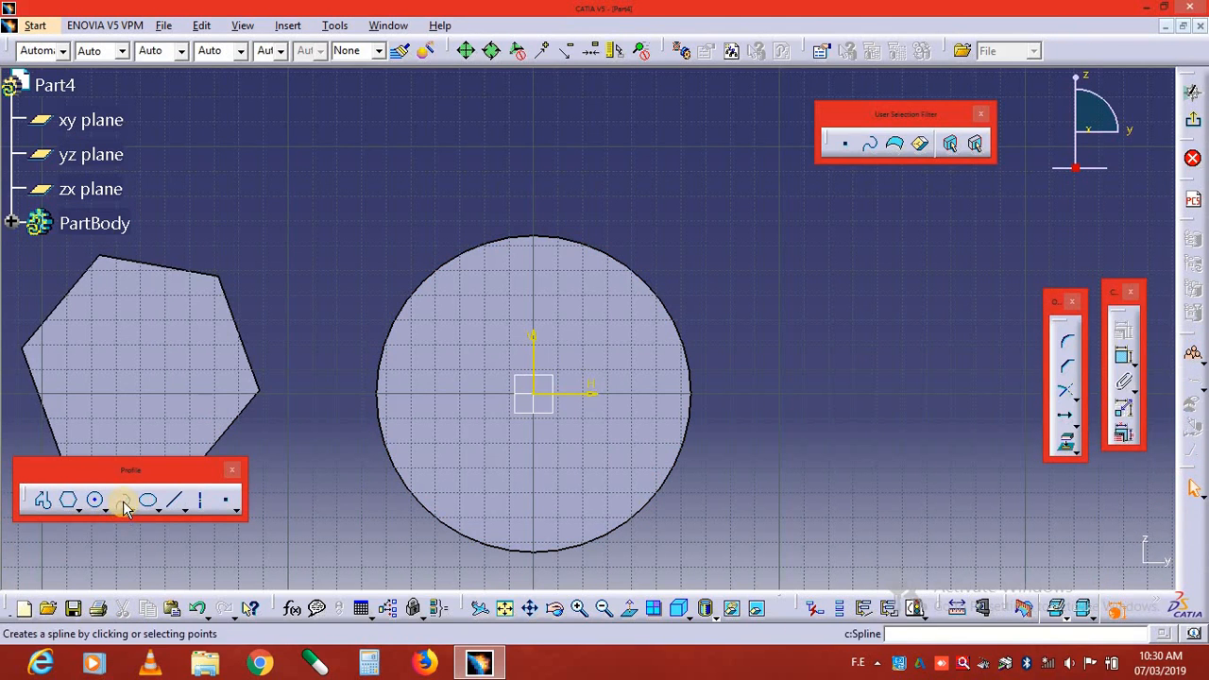
left_click(121, 501)
left_click(485, 397)
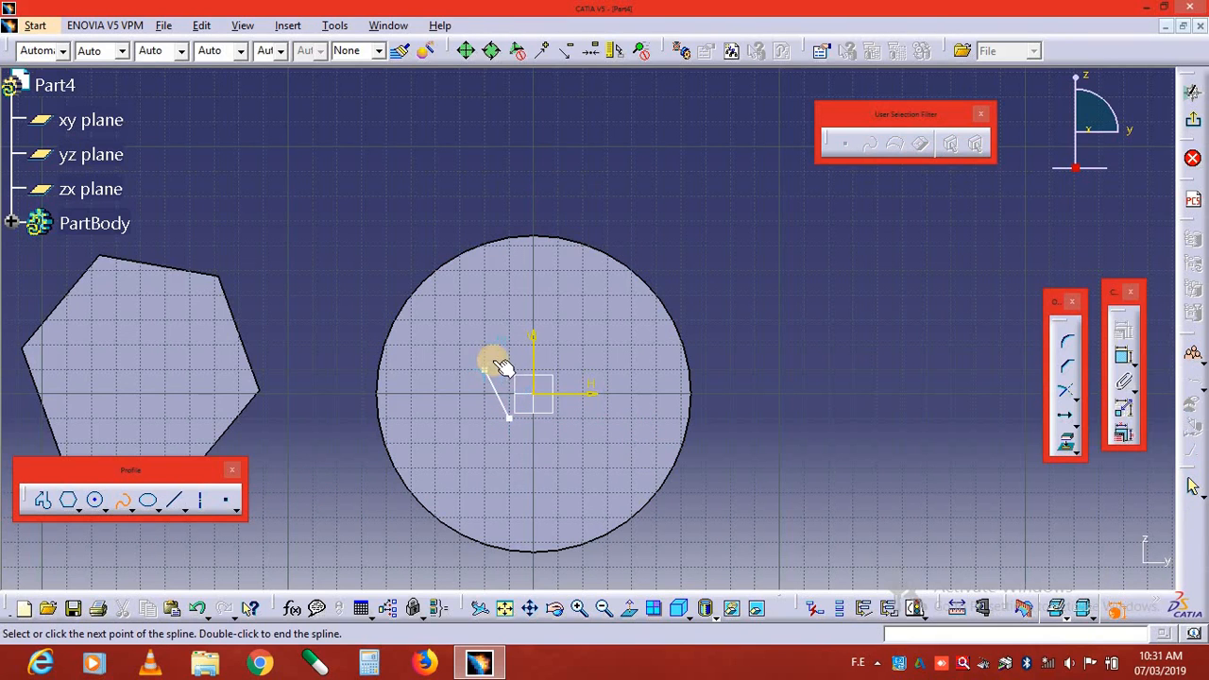
left_click(558, 346)
left_click(607, 417)
left_click(558, 516)
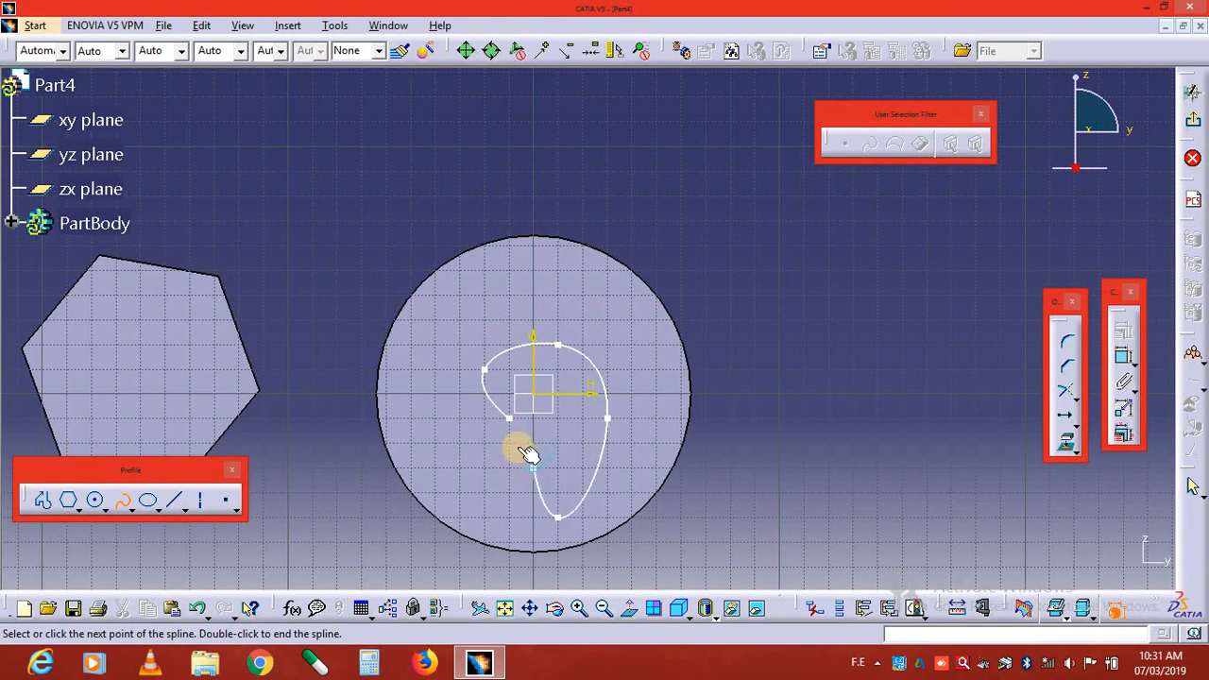
left_click(558, 419)
left_click(515, 412)
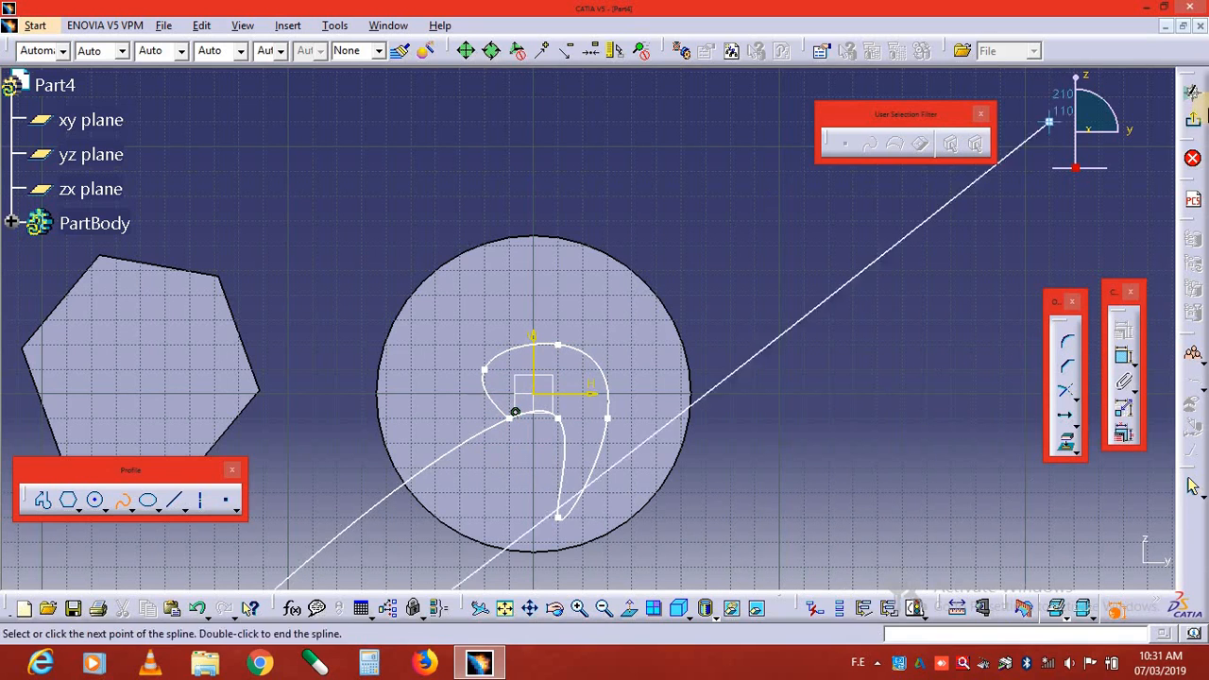
left_click(1193, 121)
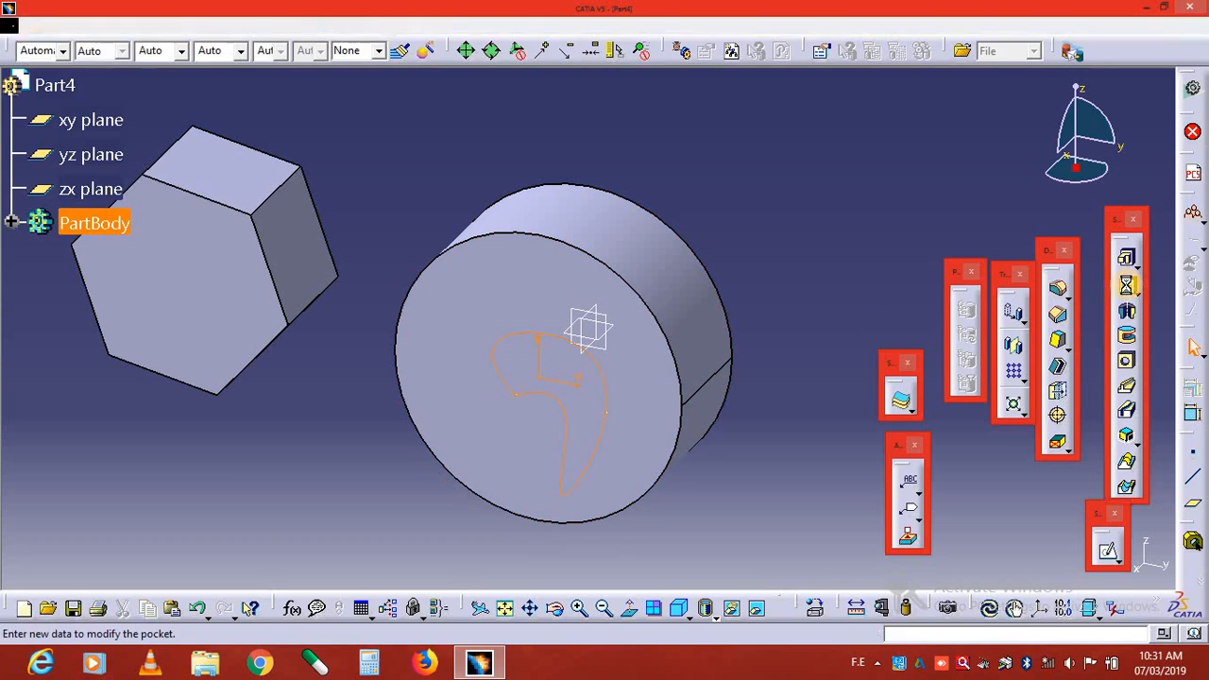
Cut the spline profile through the cylinder as a Pocket with the limit type Up to next.
left_click(1127, 285)
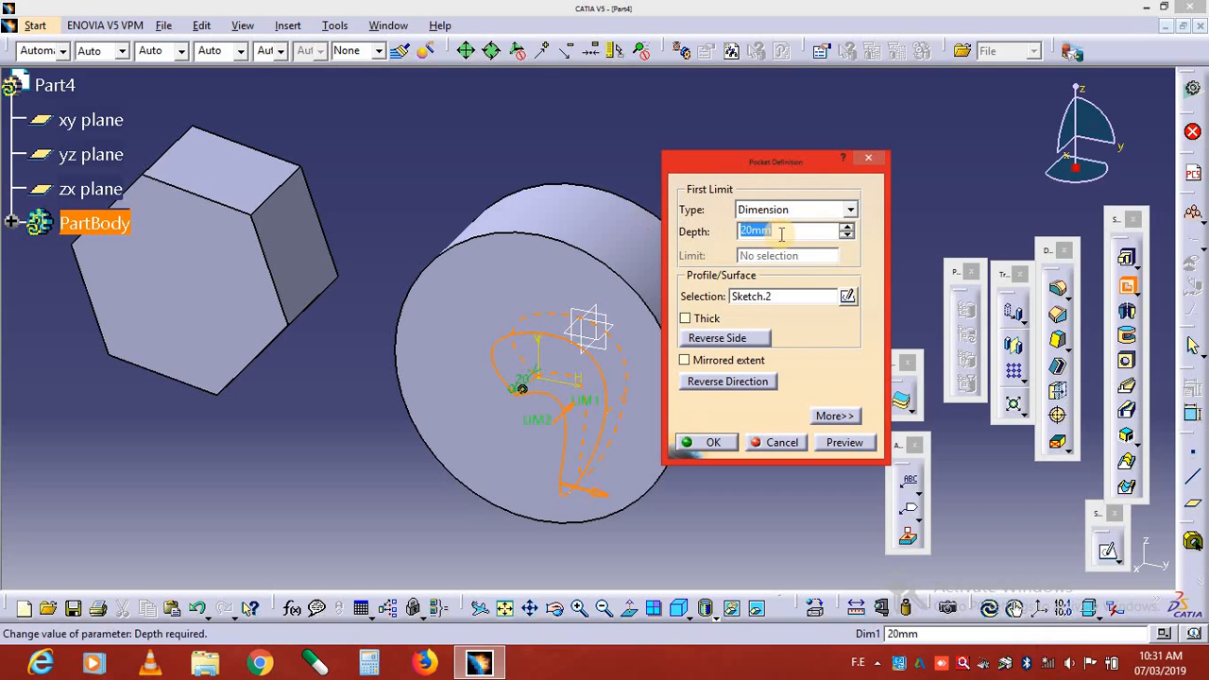
left_click(851, 210)
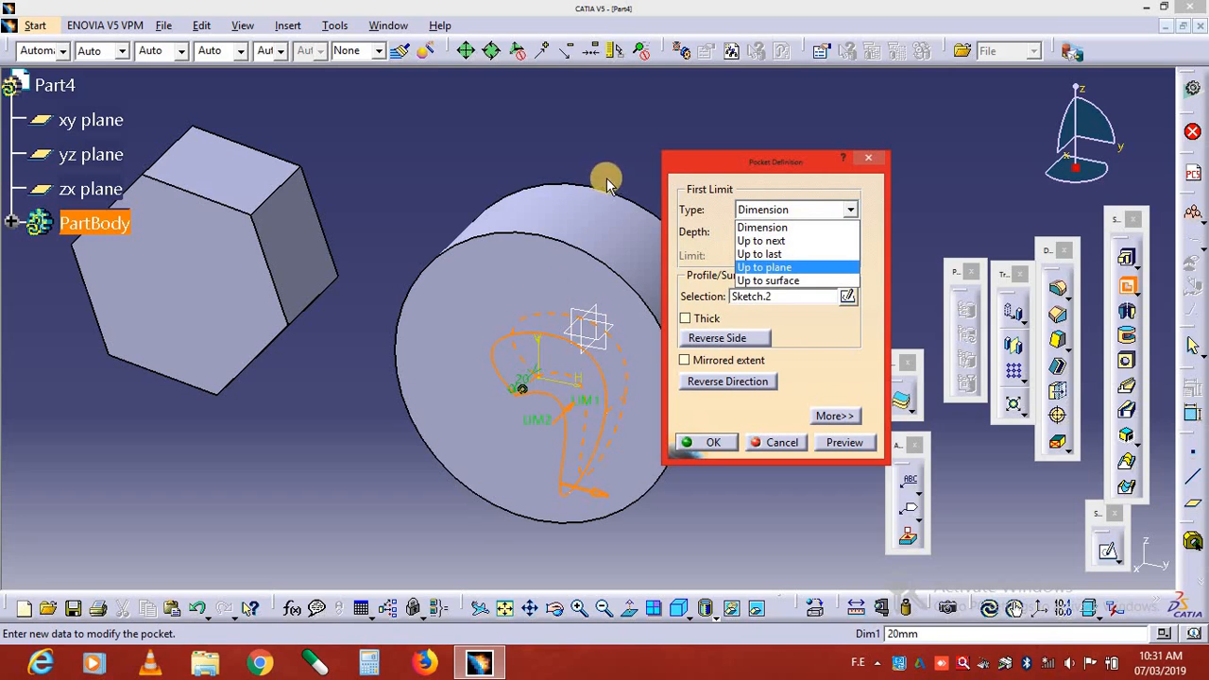
left_click(826, 242)
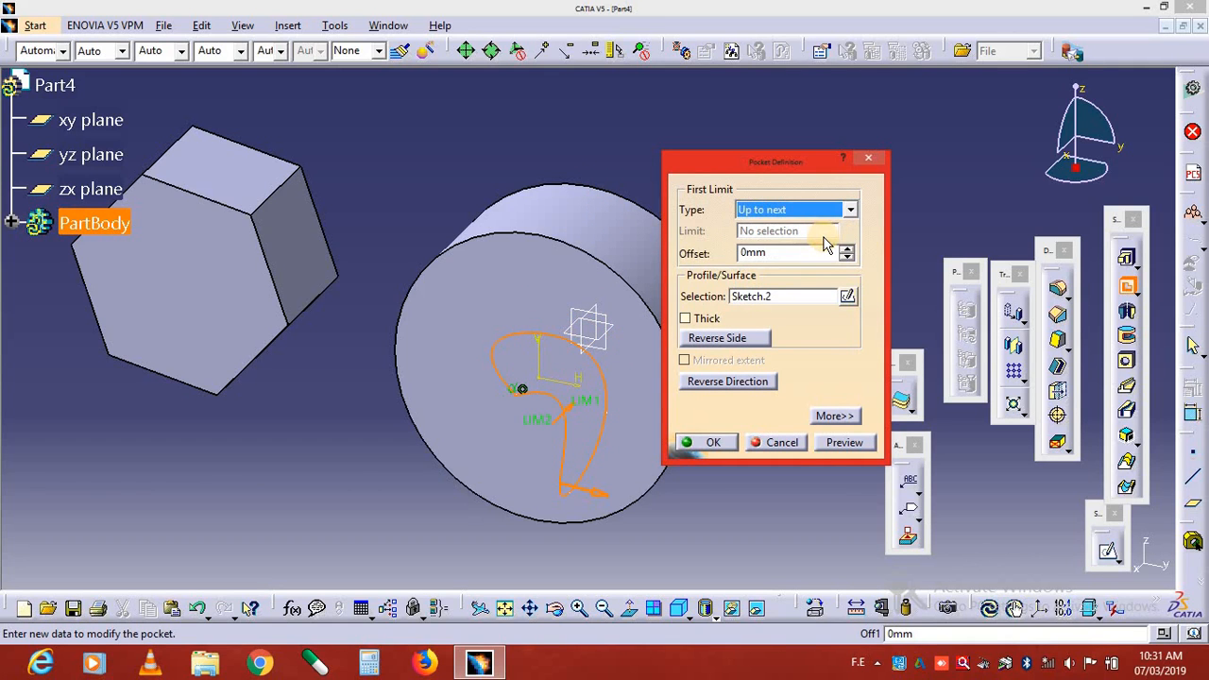
left_click(846, 442)
middle_click_drag(642, 380, 697, 297)
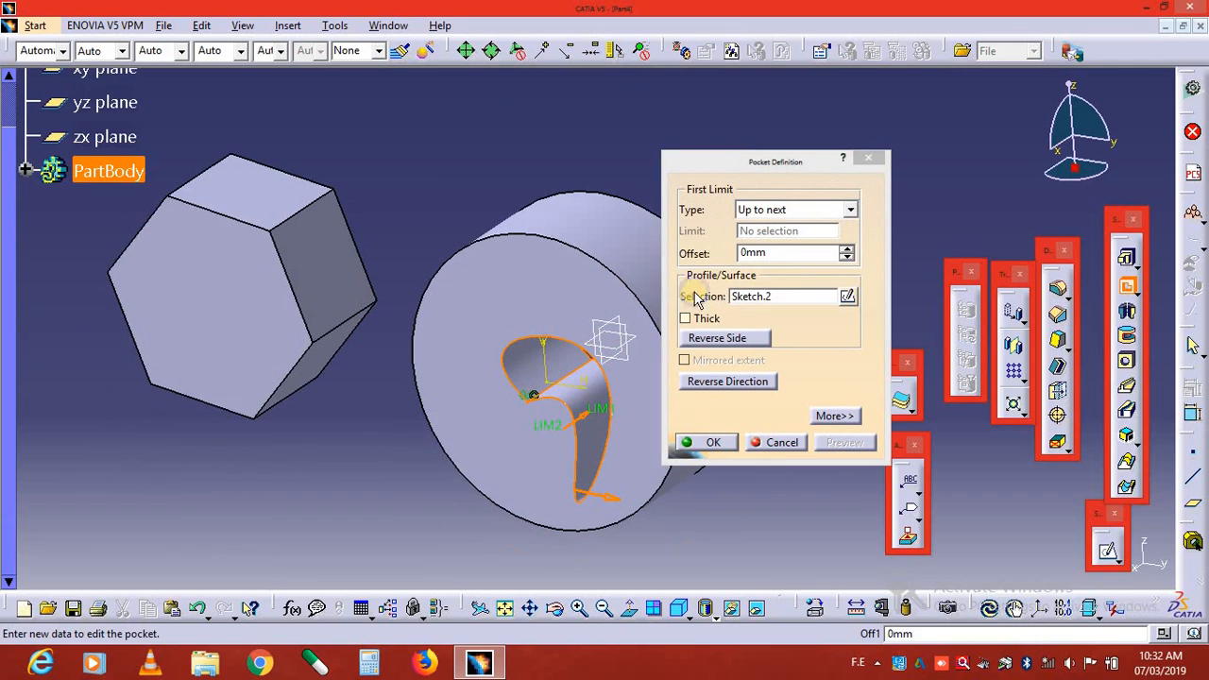
left_click(834, 213)
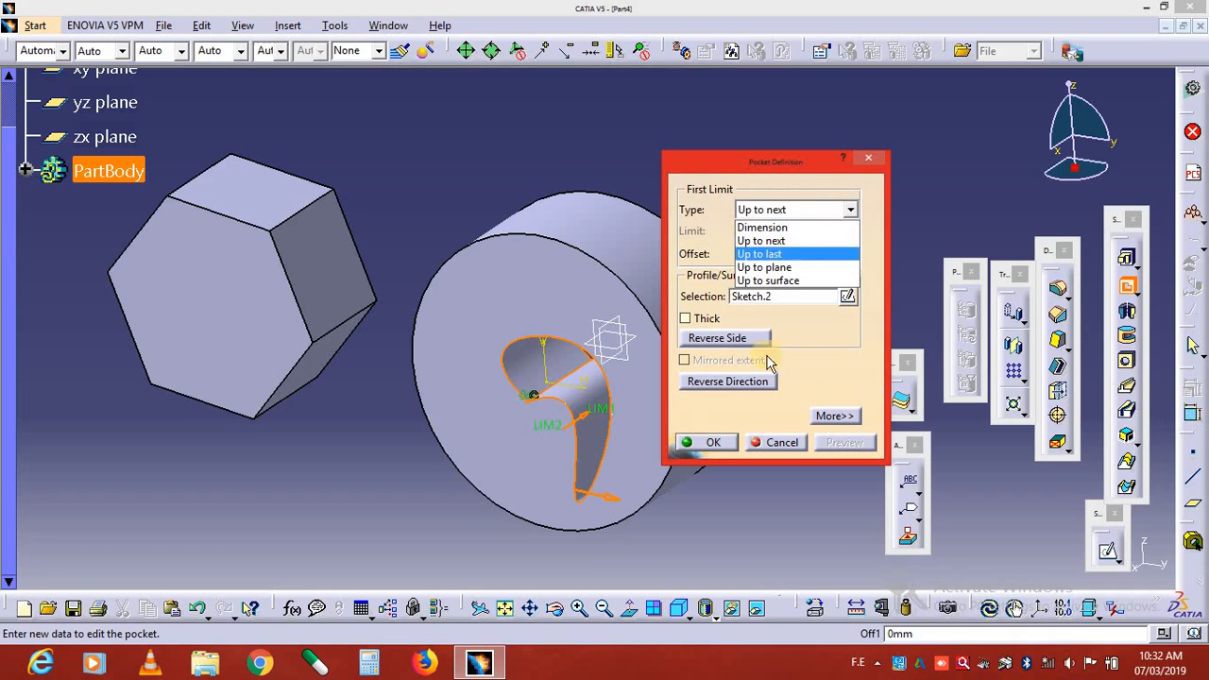
left_click(760, 241)
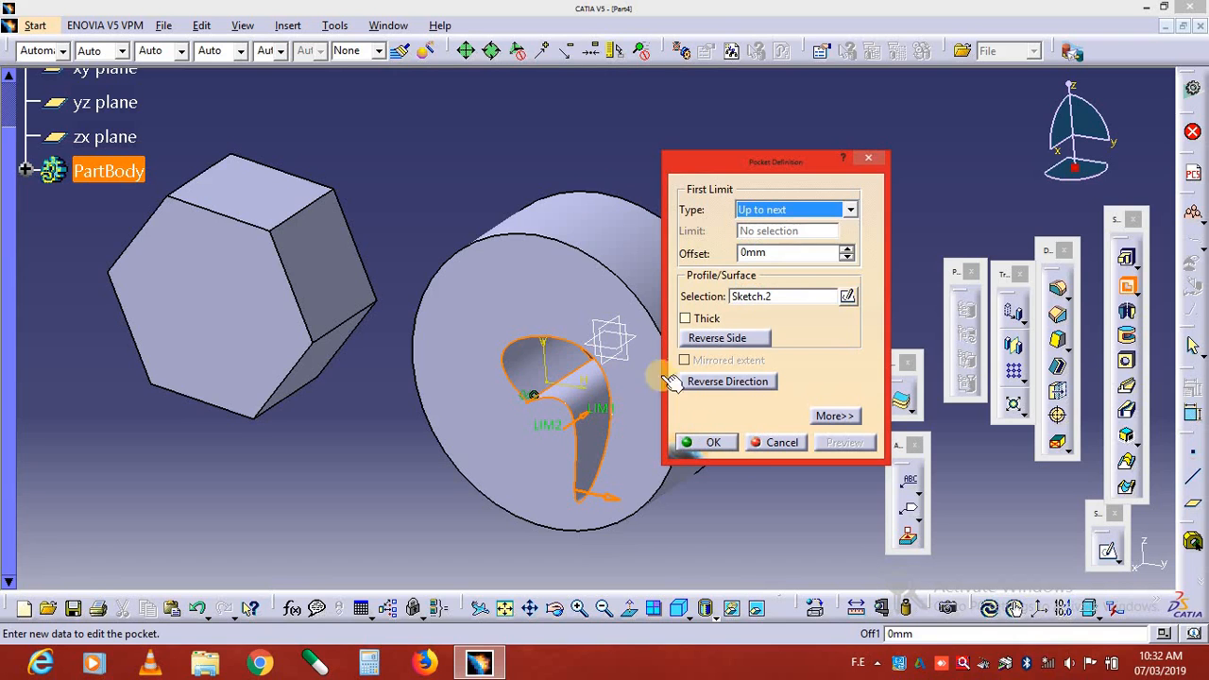
middle_click_drag(618, 353, 708, 276)
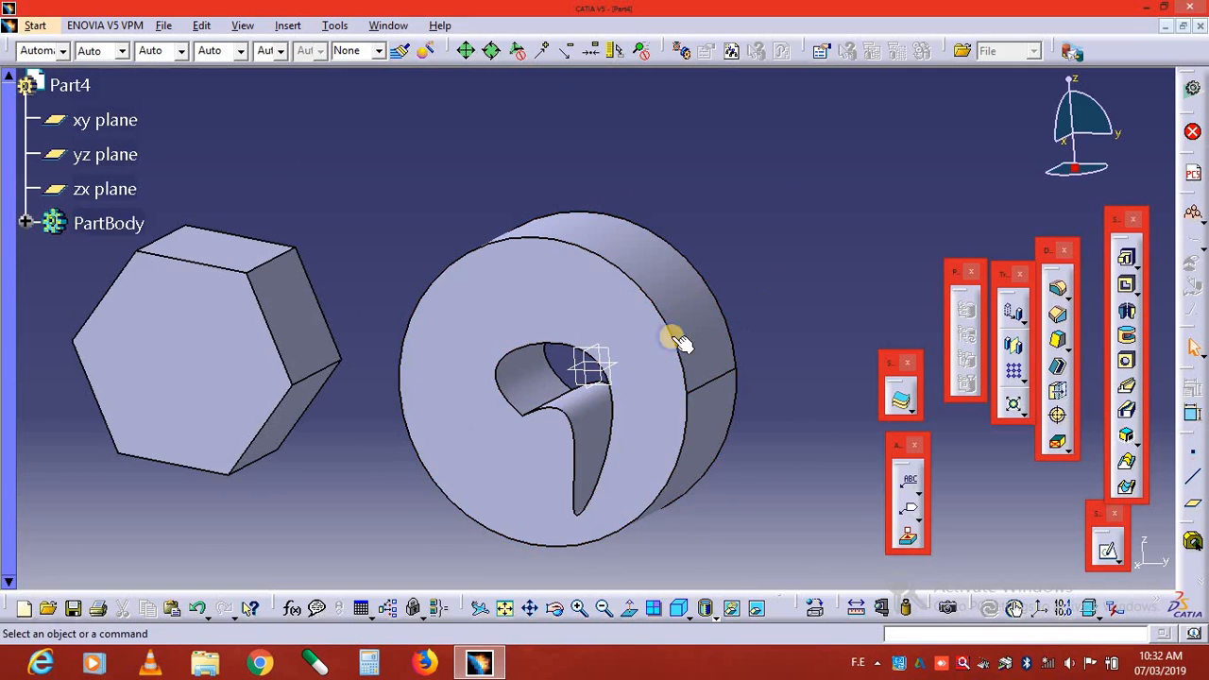
middle_click_drag(672, 357, 697, 335)
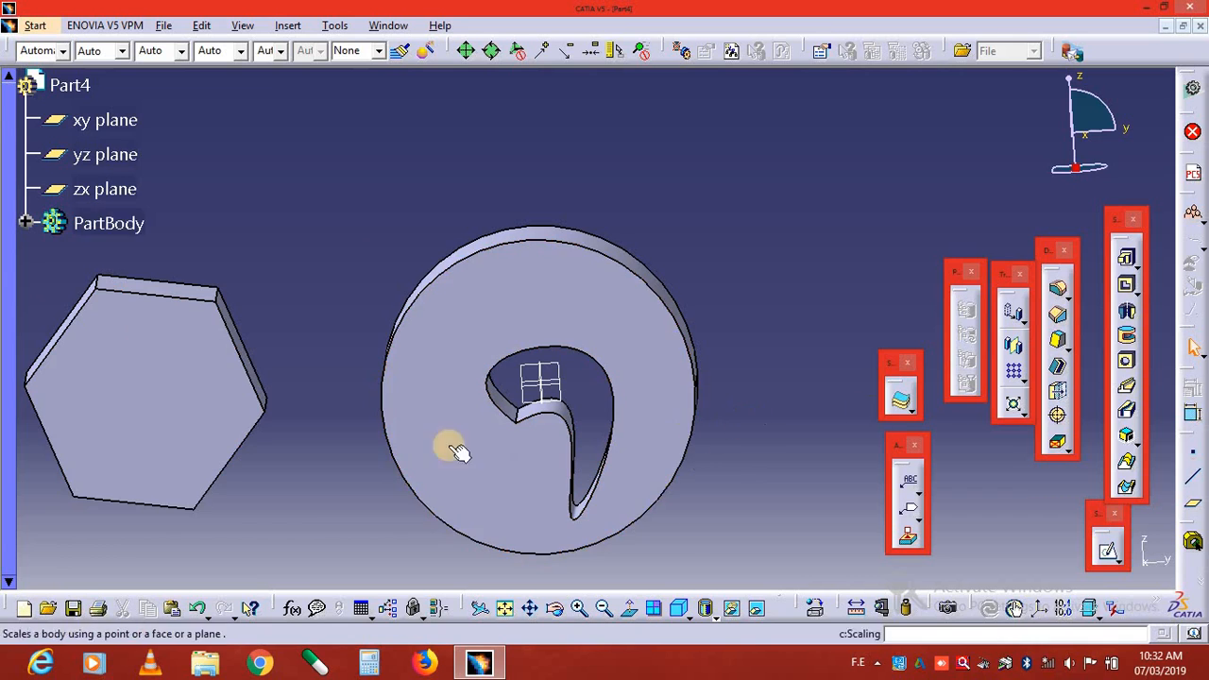
Open a new sketch on the front face of the hexagonal block.
left_click(144, 384)
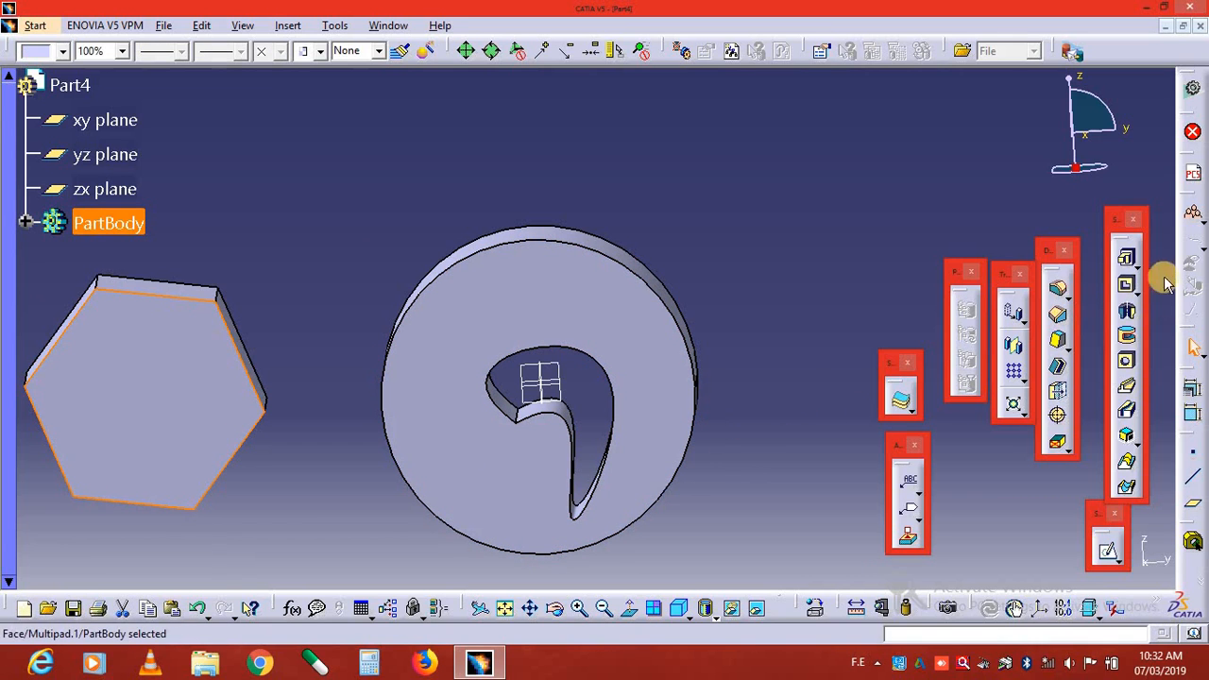
left_click(1107, 549)
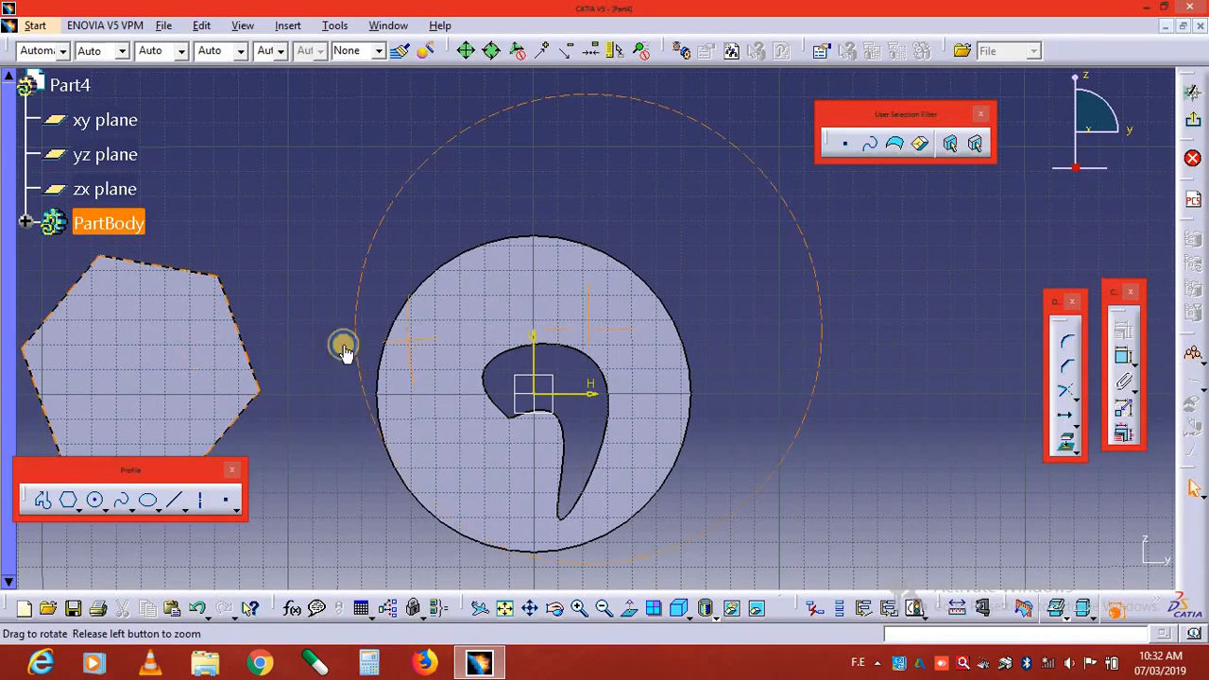
middle_click_drag(626, 351, 132, 257)
left_click(157, 303)
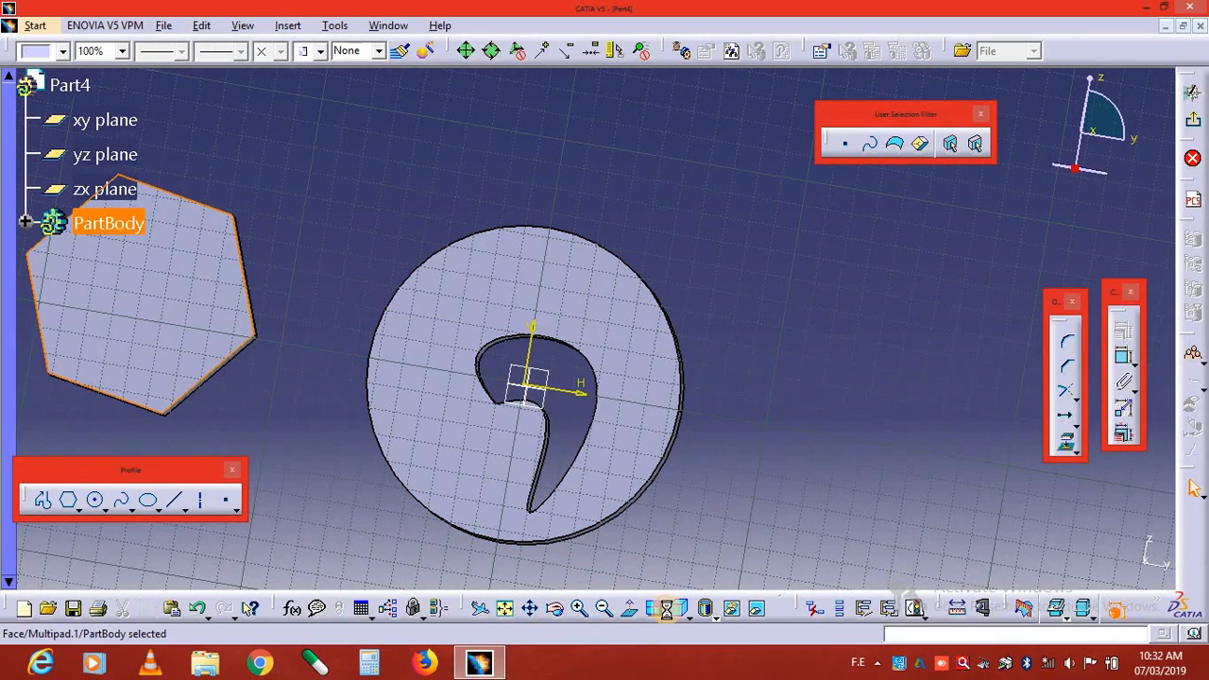
left_click(94, 499)
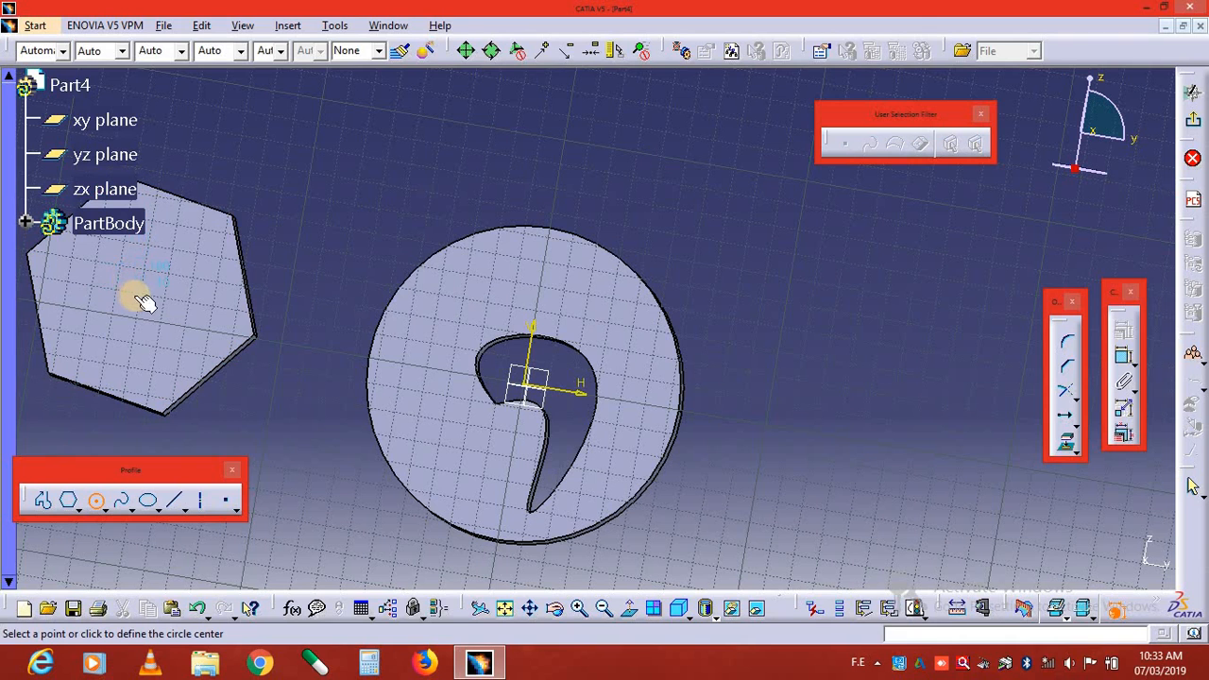
left_click(139, 295)
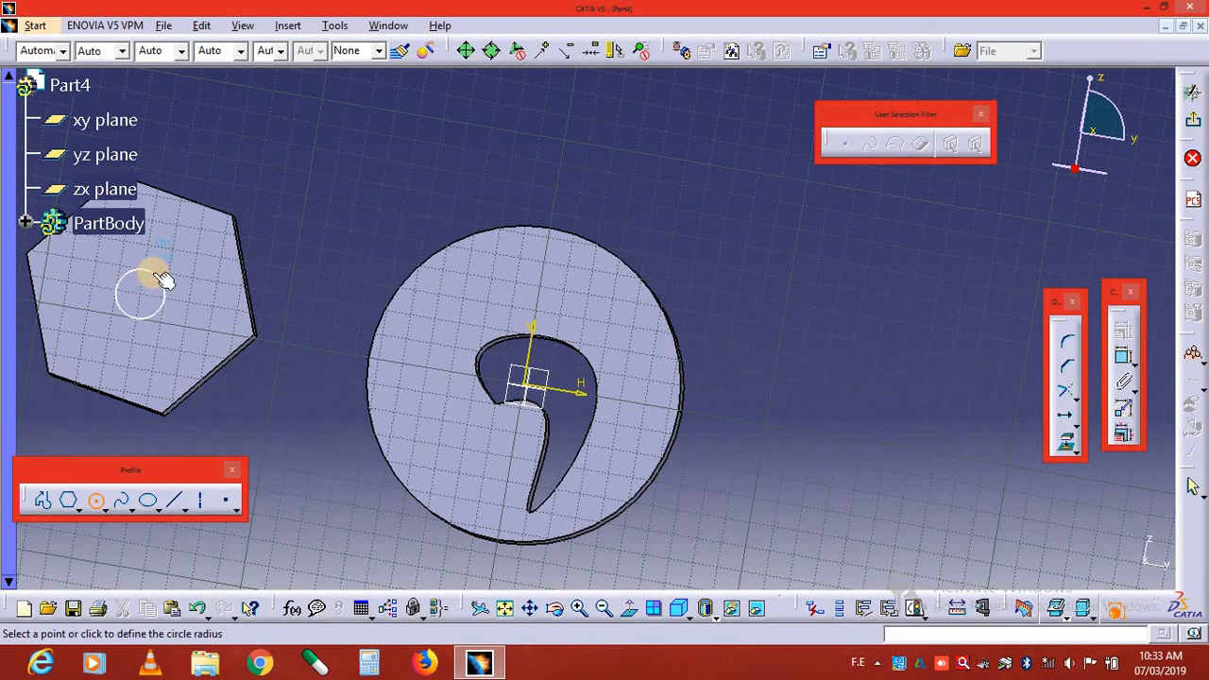
left_click(142, 315)
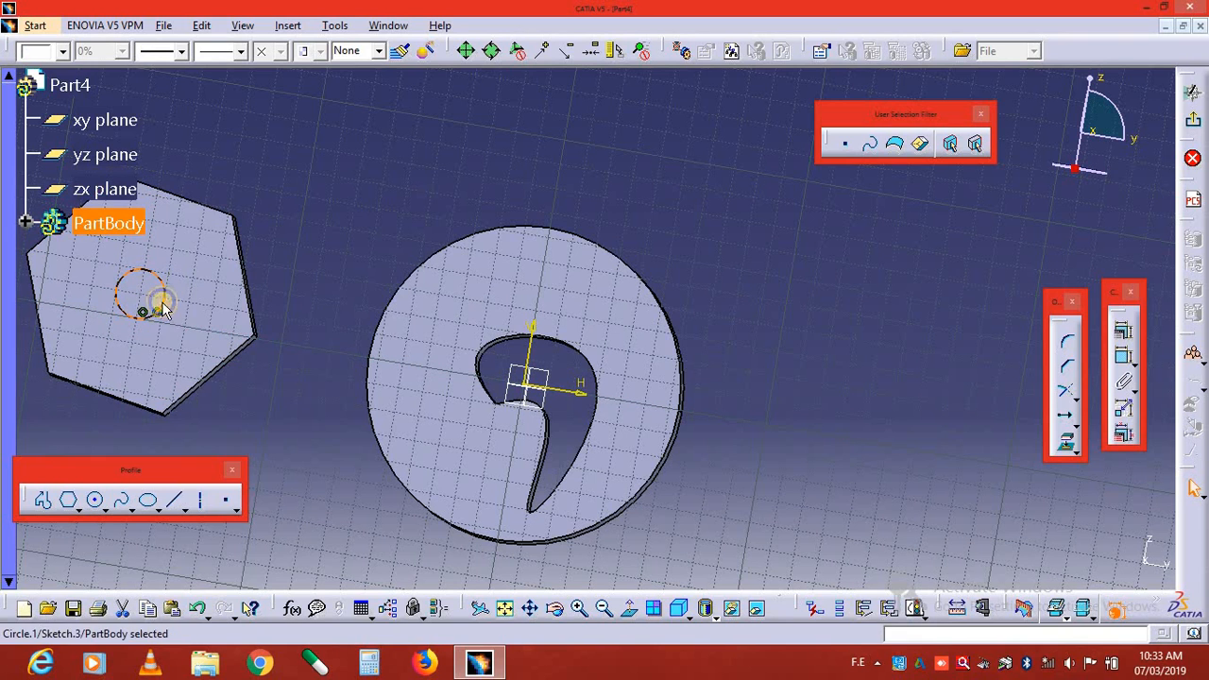
right_click(163, 309)
left_click(213, 539)
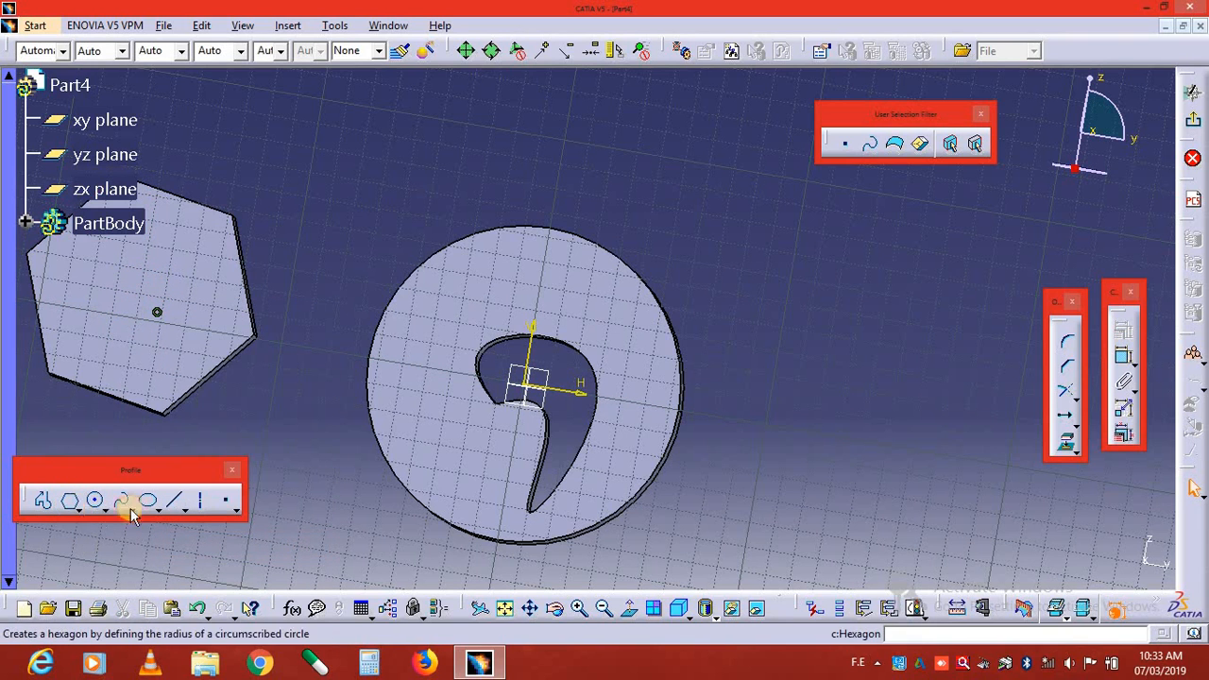
Sketch a keyhole profile on the hexagonal face, with radii of about 10 mm and 14 mm and the larger end downward, and exit the sketch.
left_click(99, 509)
left_click(225, 522)
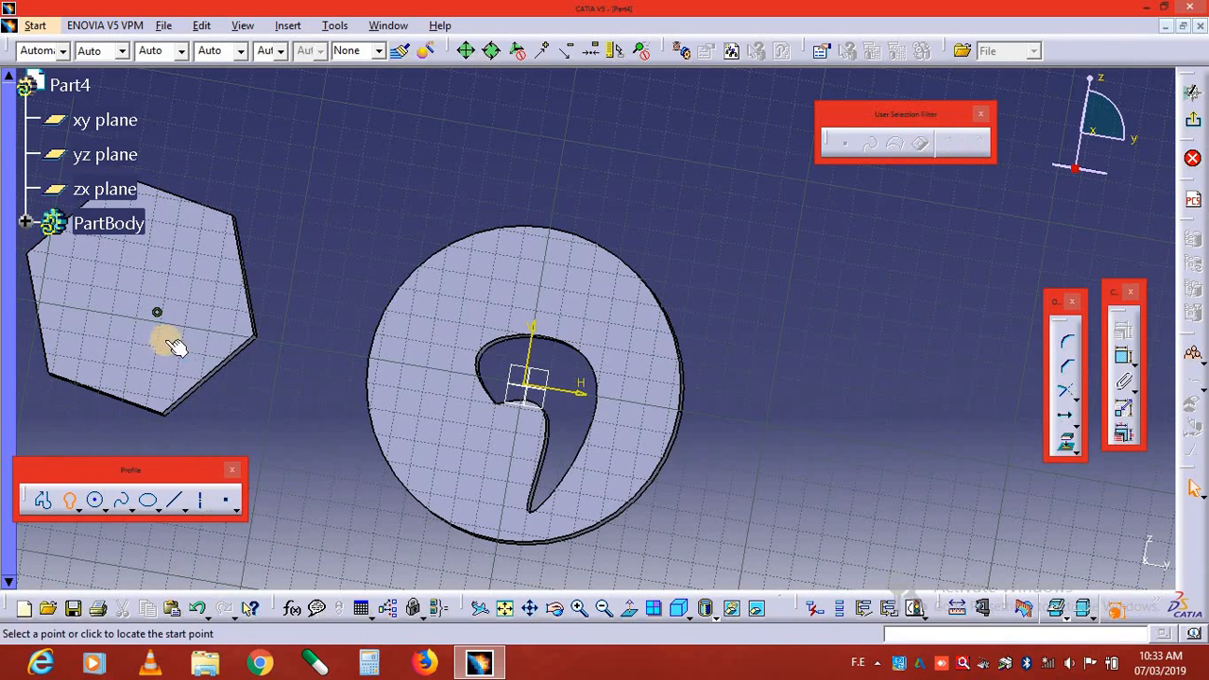
left_click(132, 285)
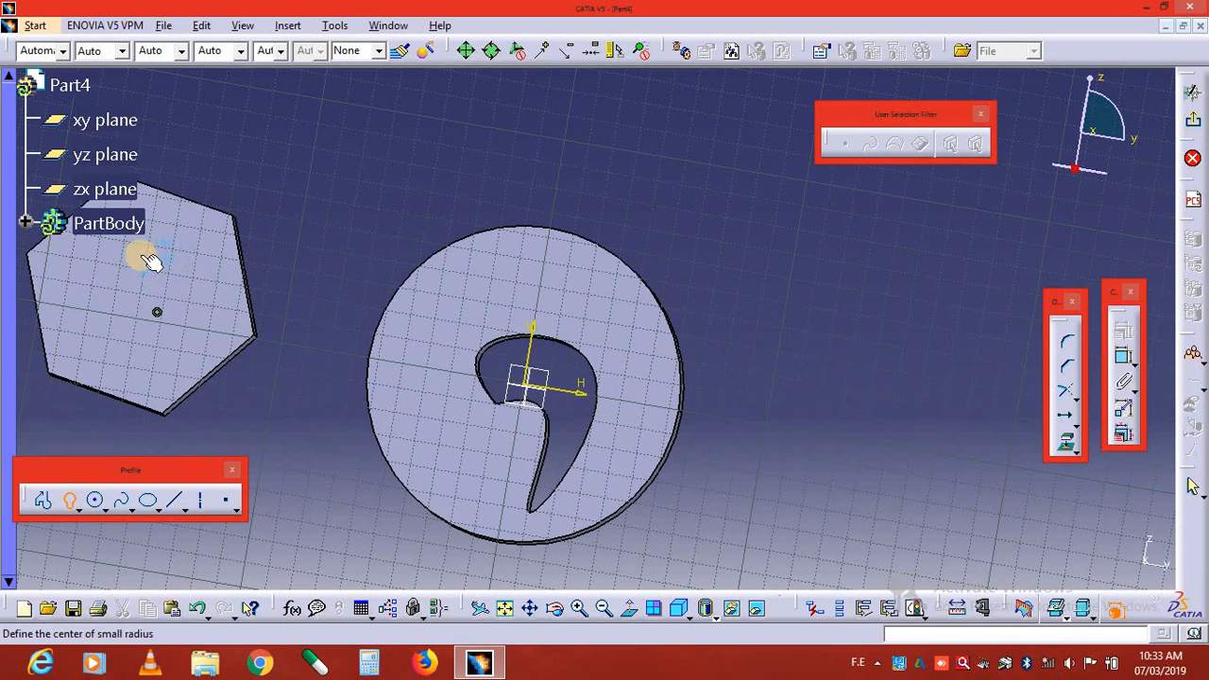
left_click(148, 260)
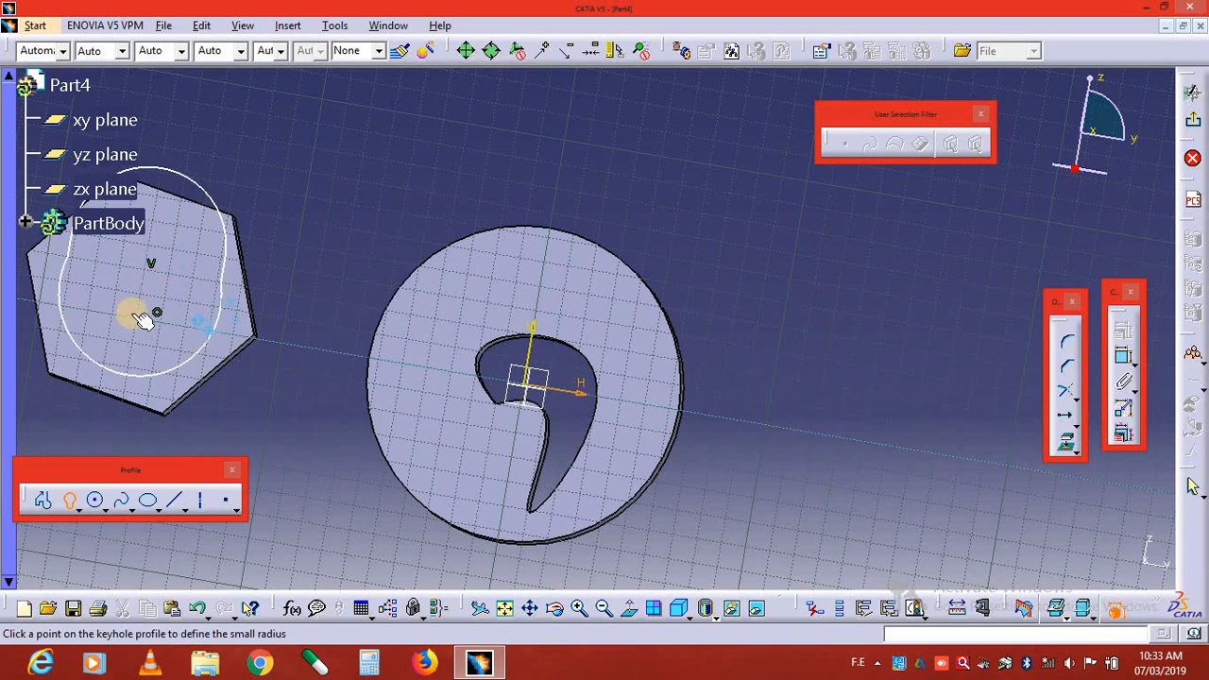
left_click(133, 255)
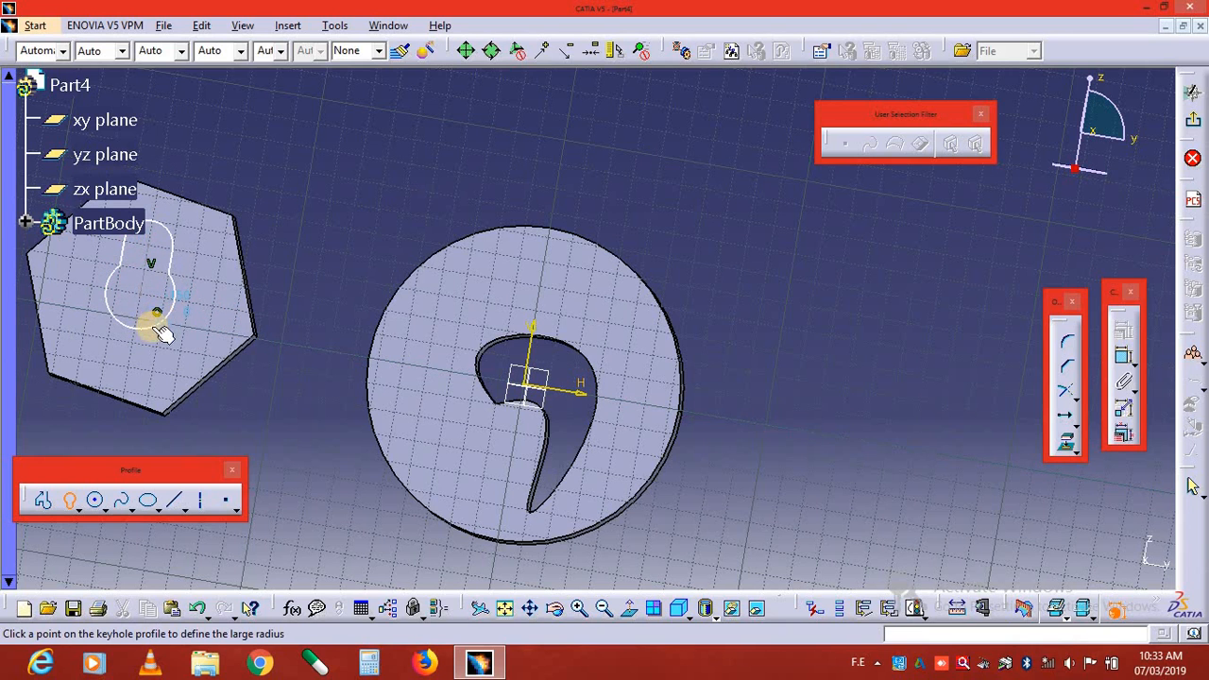
left_click(162, 332)
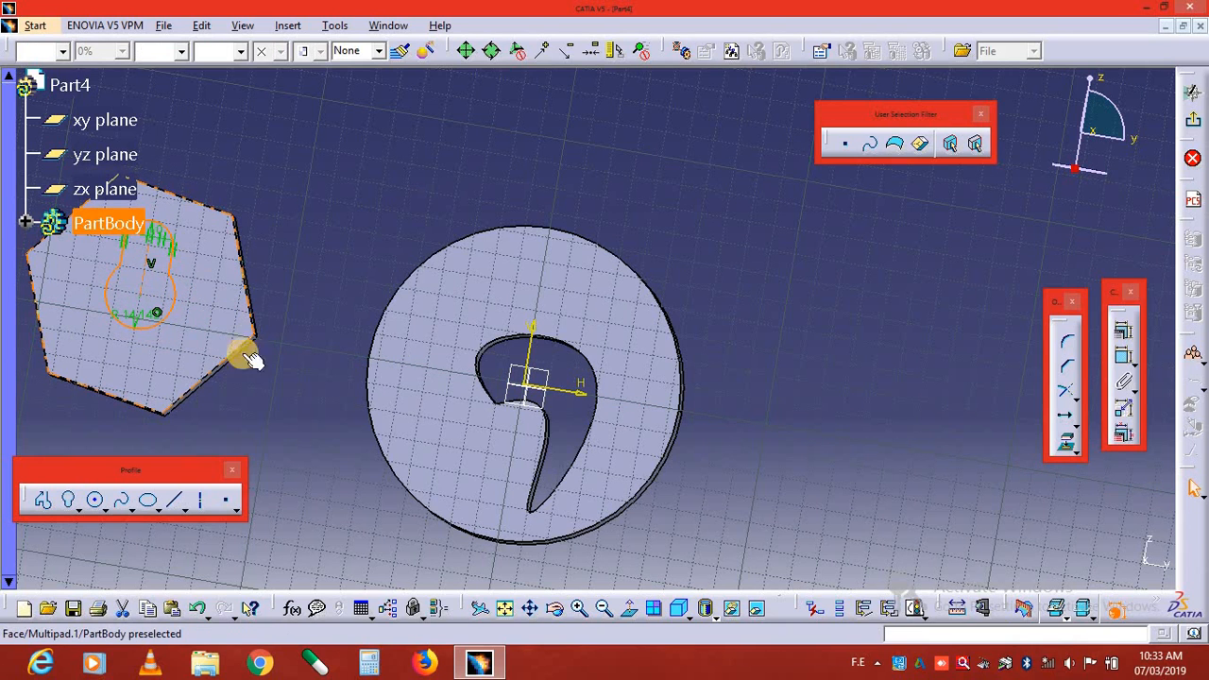
left_click(1193, 120)
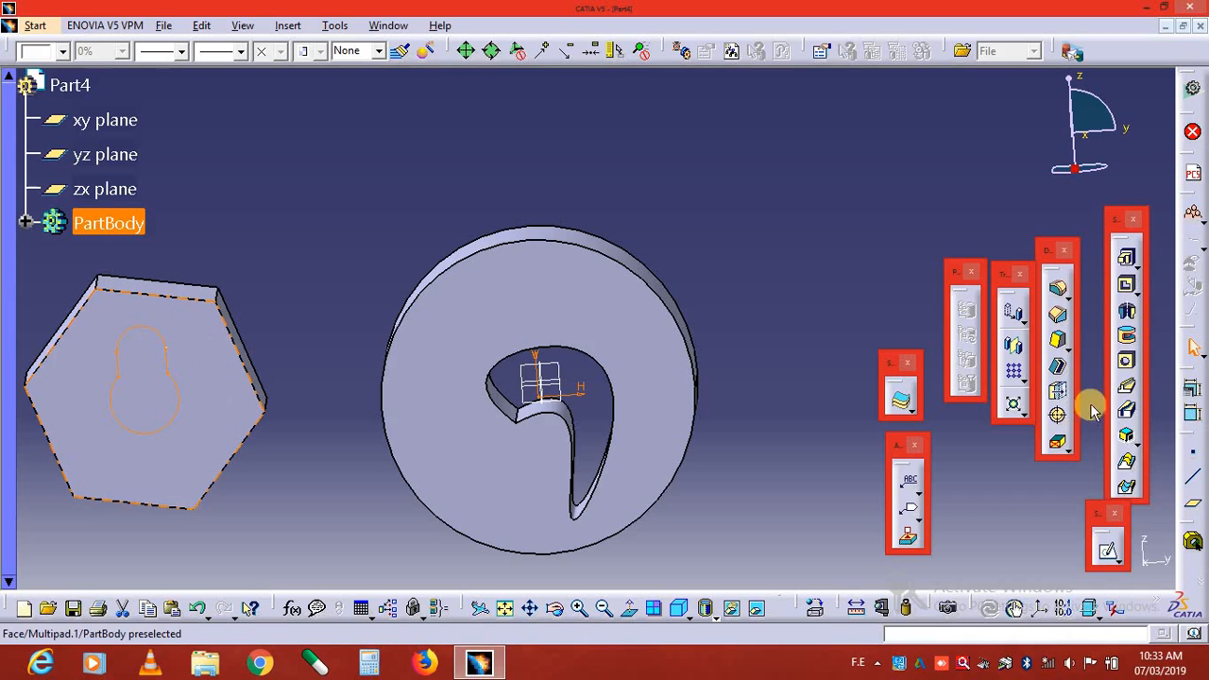
Define a Pocket from the keyhole sketch with the limit type Dimension and a depth of 20 mm, and preview the cut in the hexagonal block.
left_click(1134, 299)
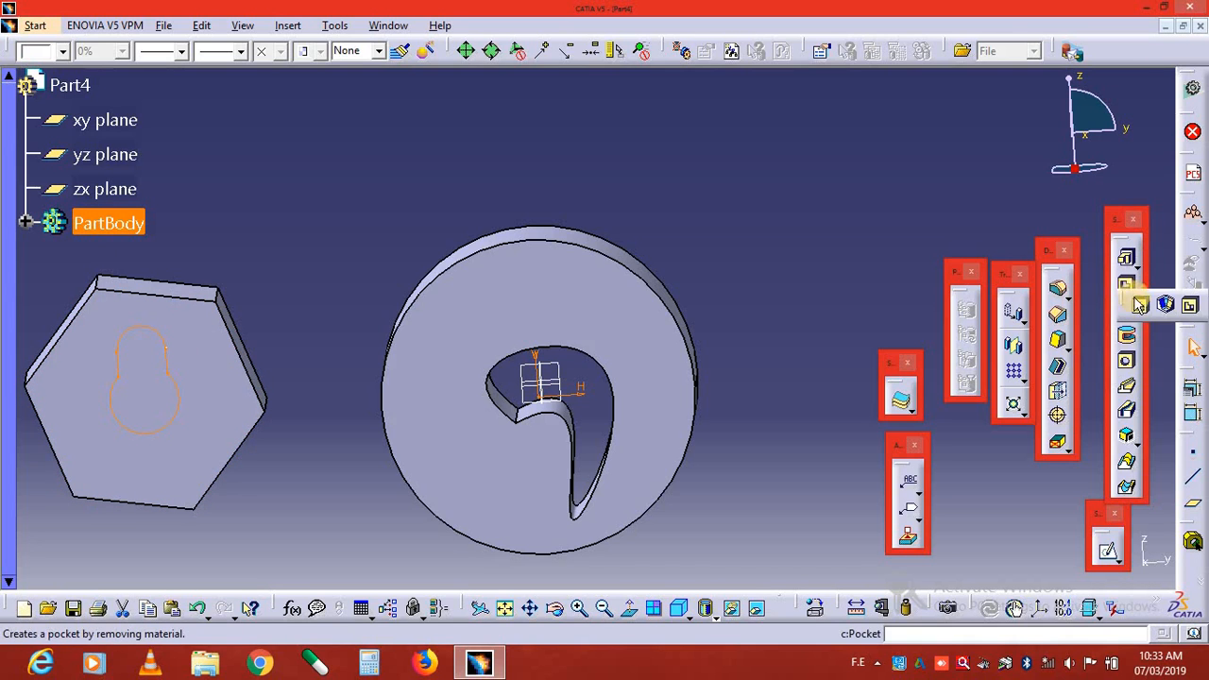
left_click(1134, 304)
left_click(176, 406)
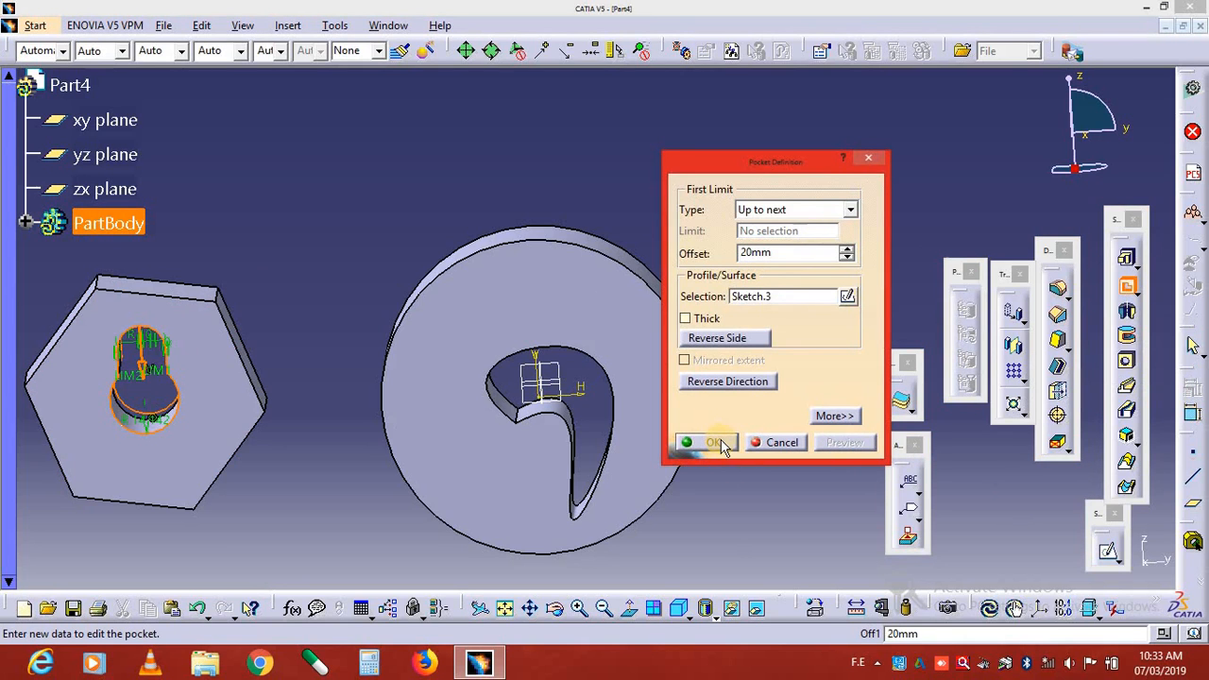
left_click(814, 211)
left_click(793, 233)
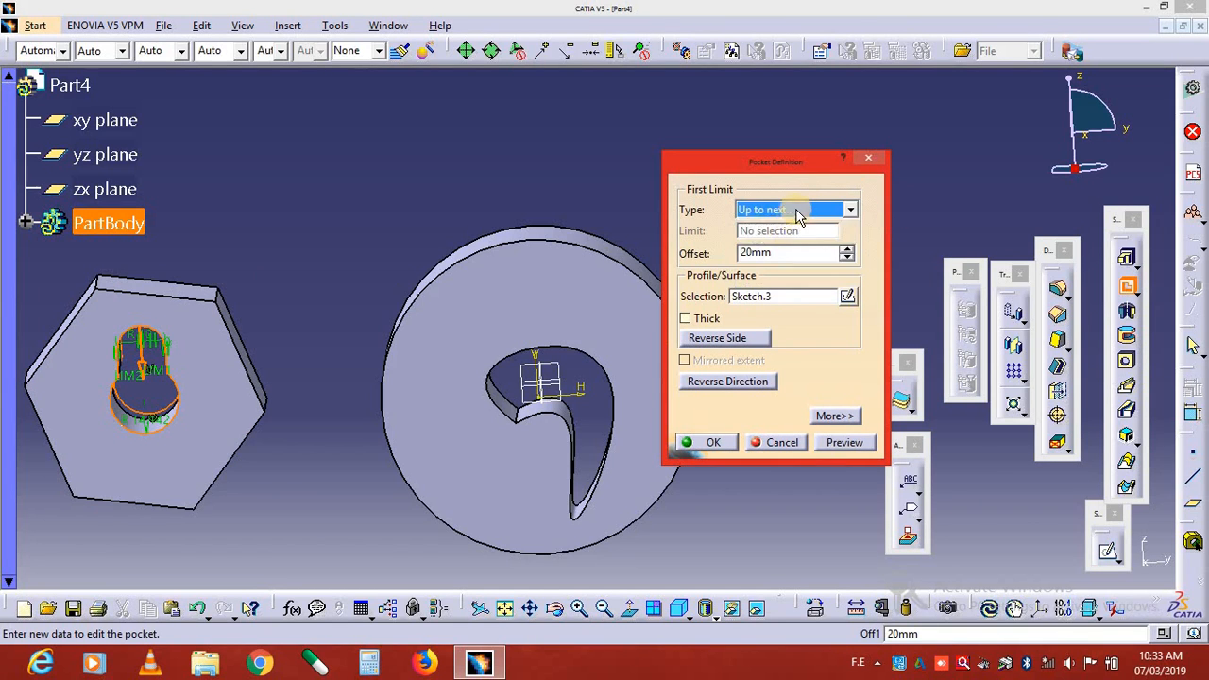
left_click(784, 211)
left_click(780, 227)
left_click(838, 446)
left_click(857, 444)
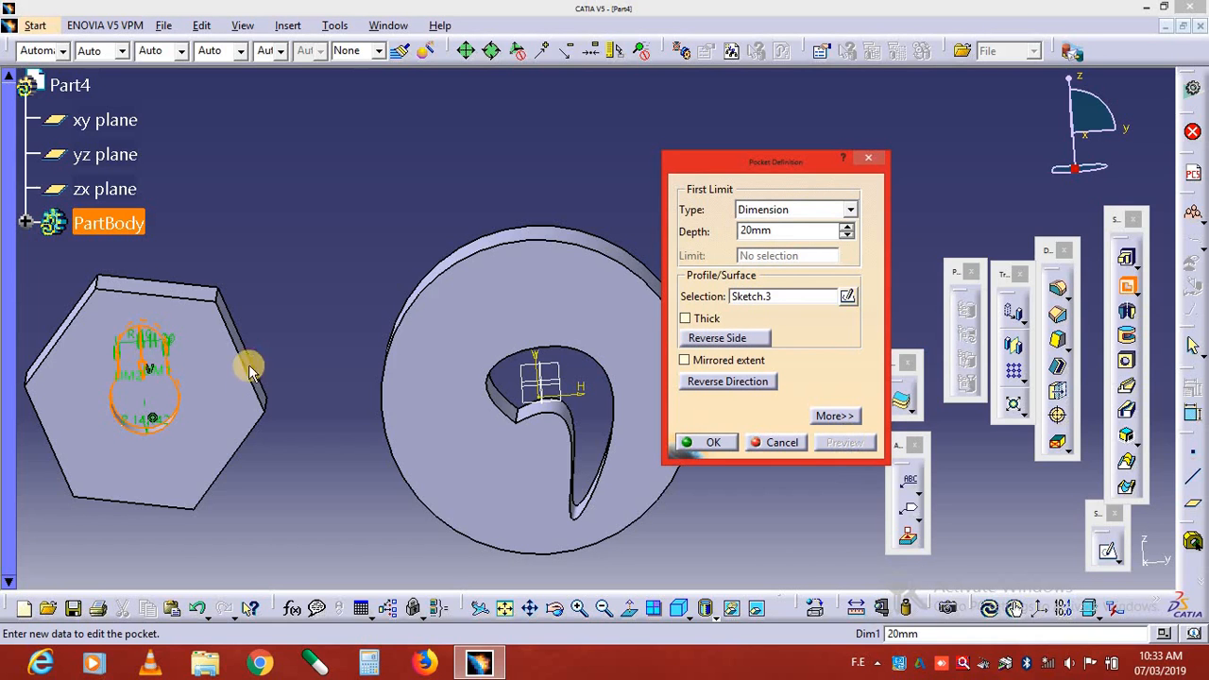
middle_click_drag(321, 313, 305, 202)
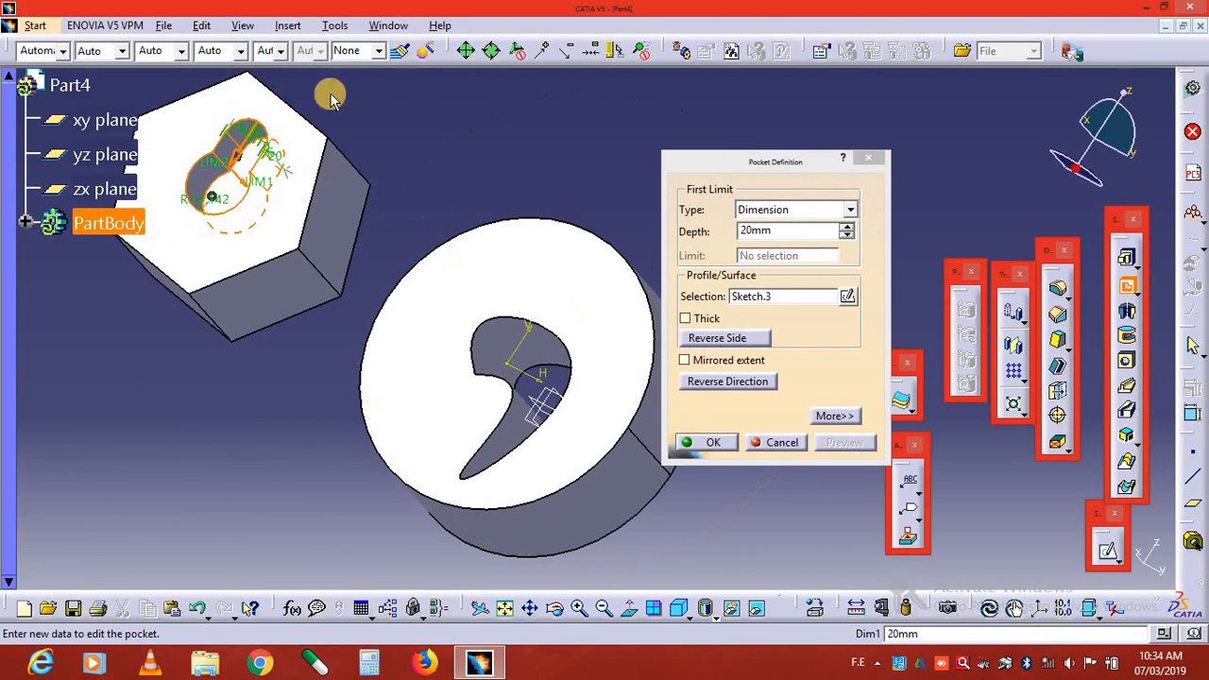
middle_click_drag(312, 206, 319, 279)
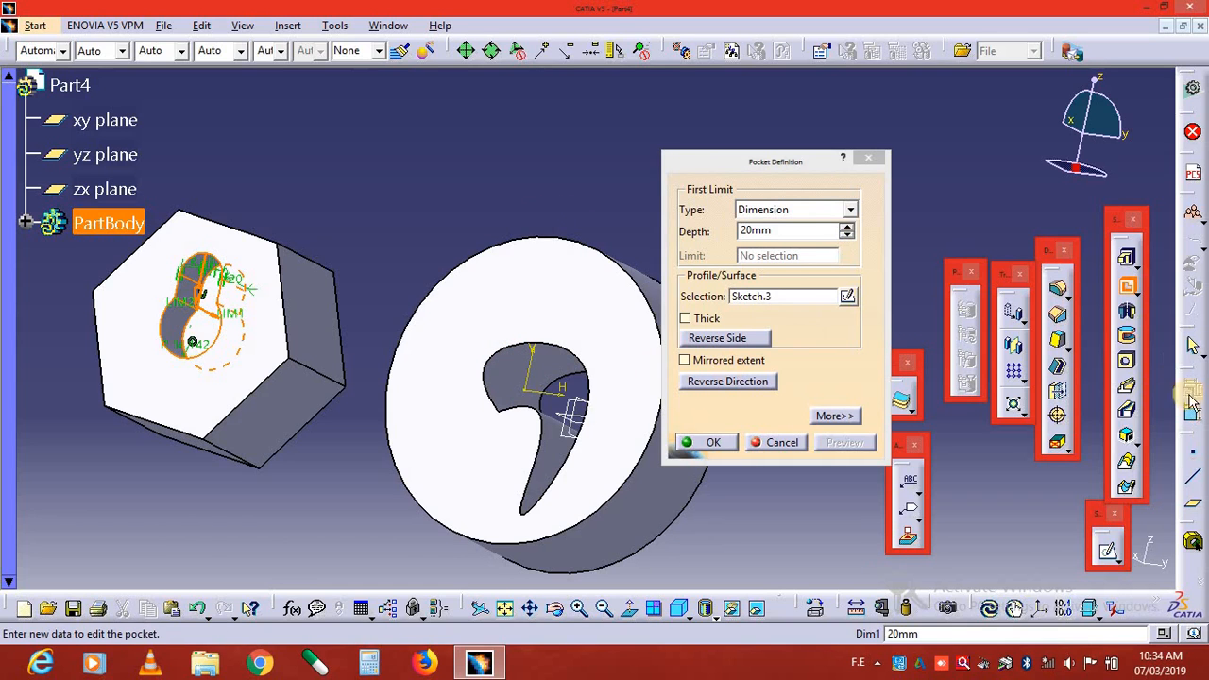
left_click(1141, 299)
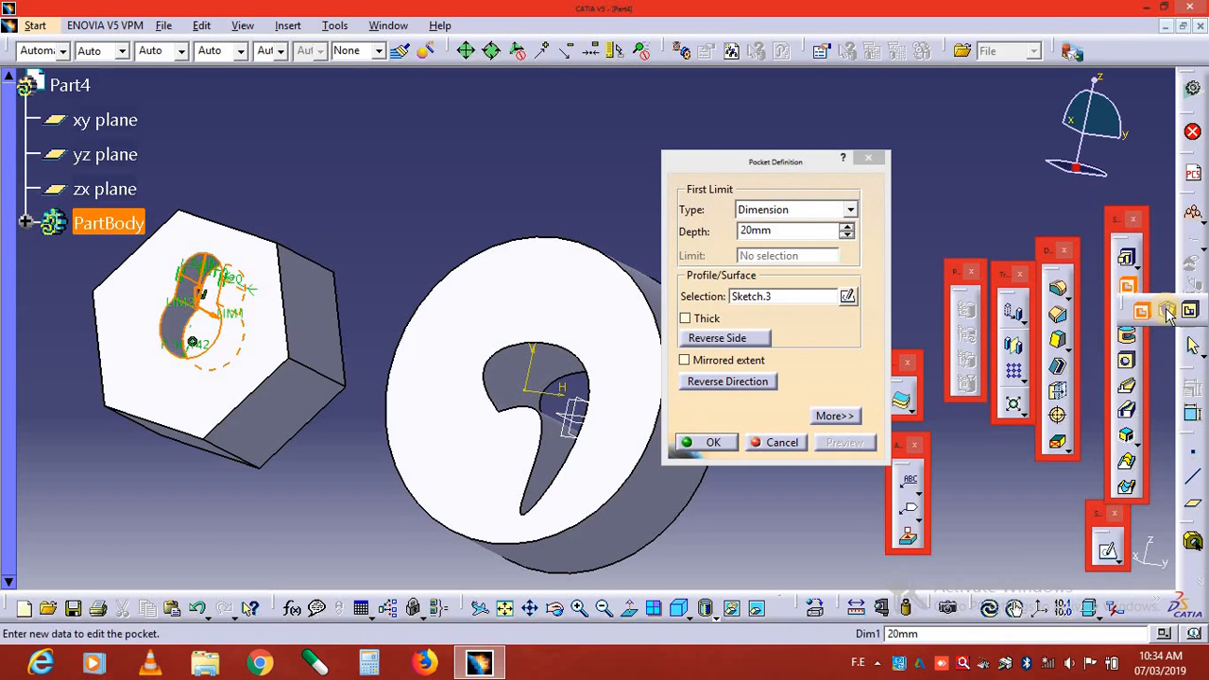